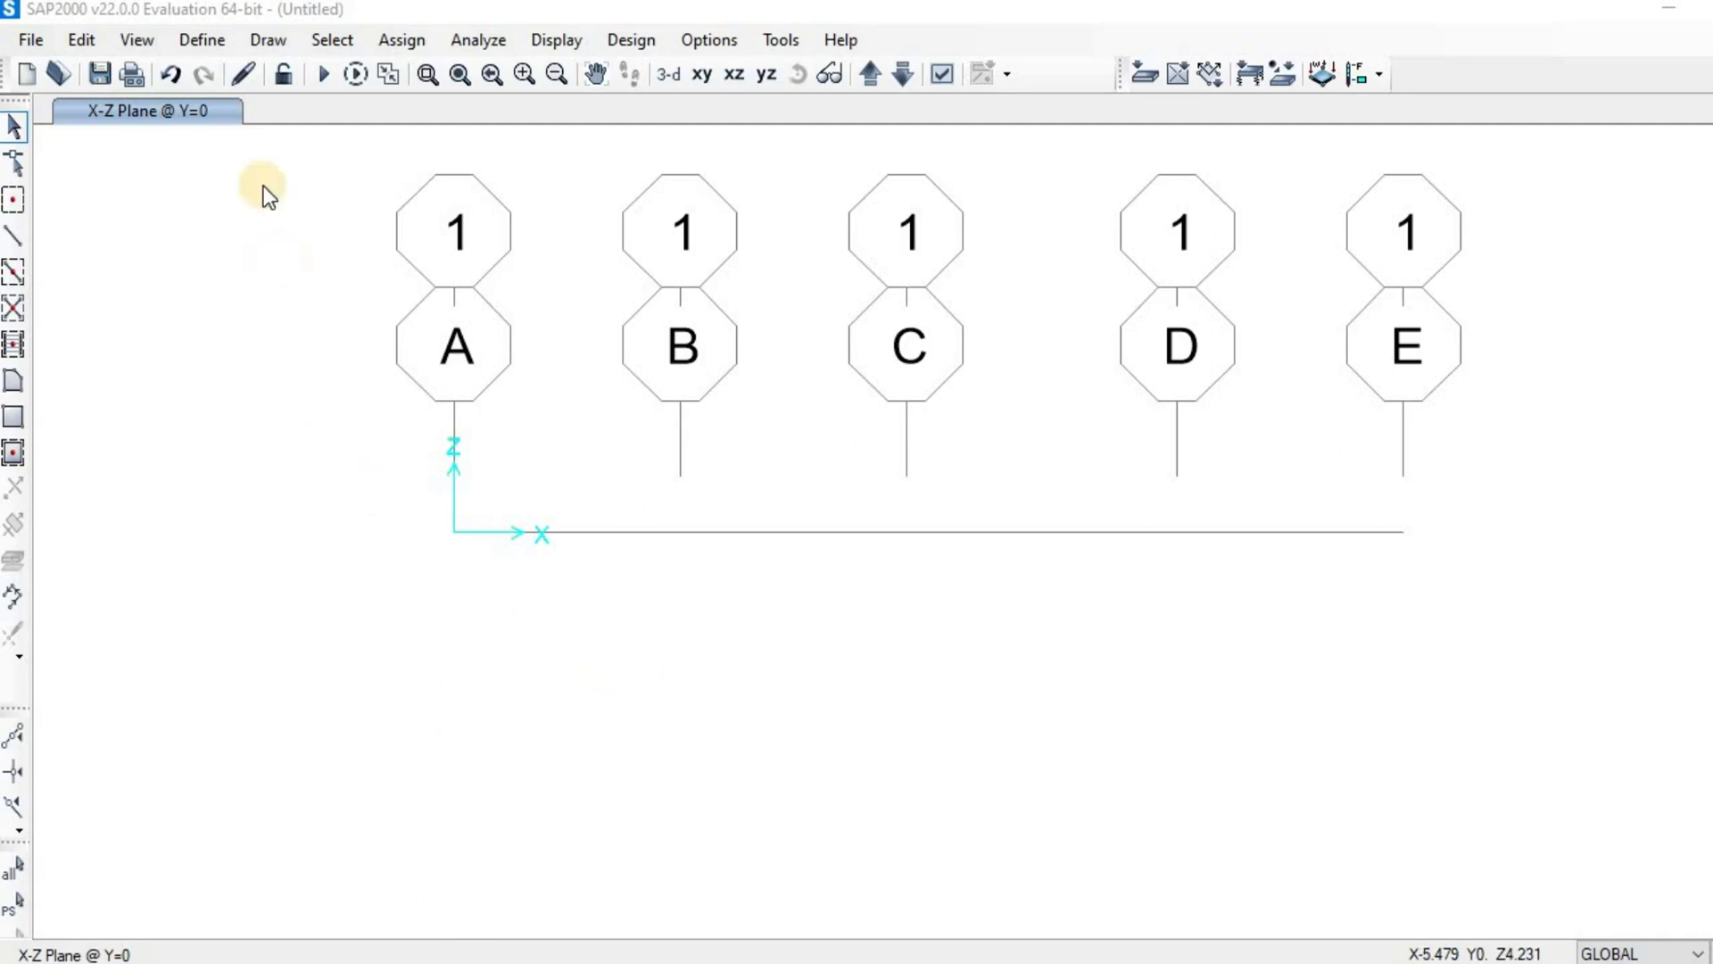
Start drawing frame members with moment releases set to Continuous
left_click(270, 39)
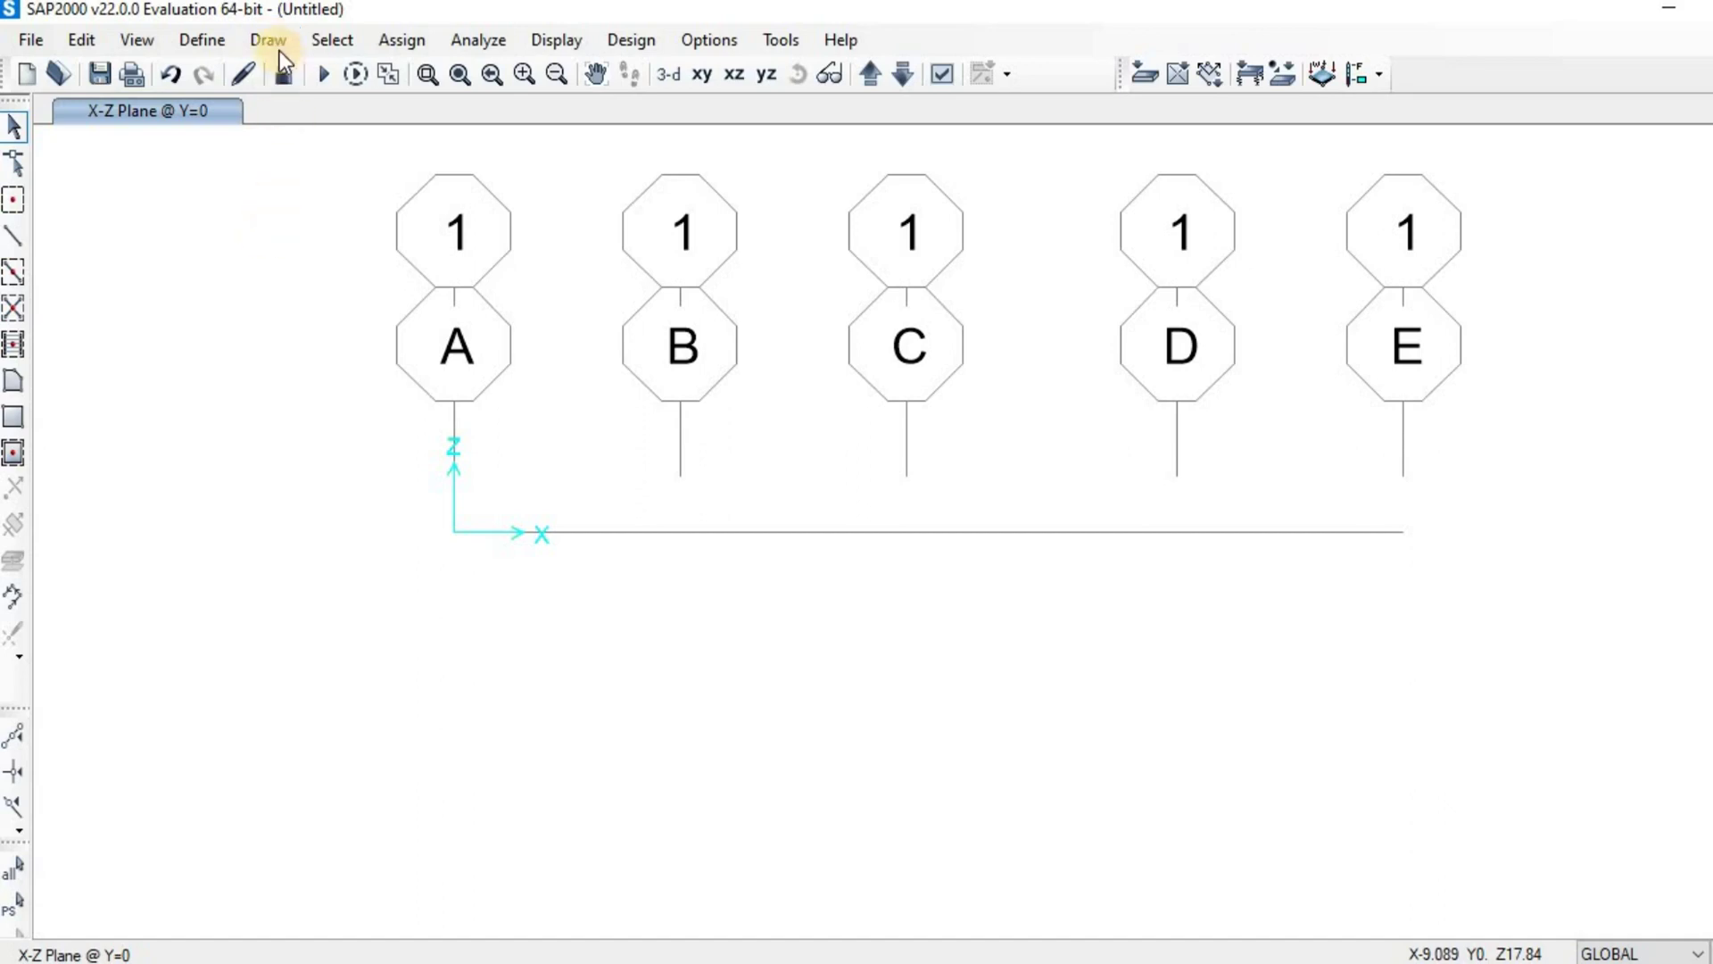
left_click(269, 39)
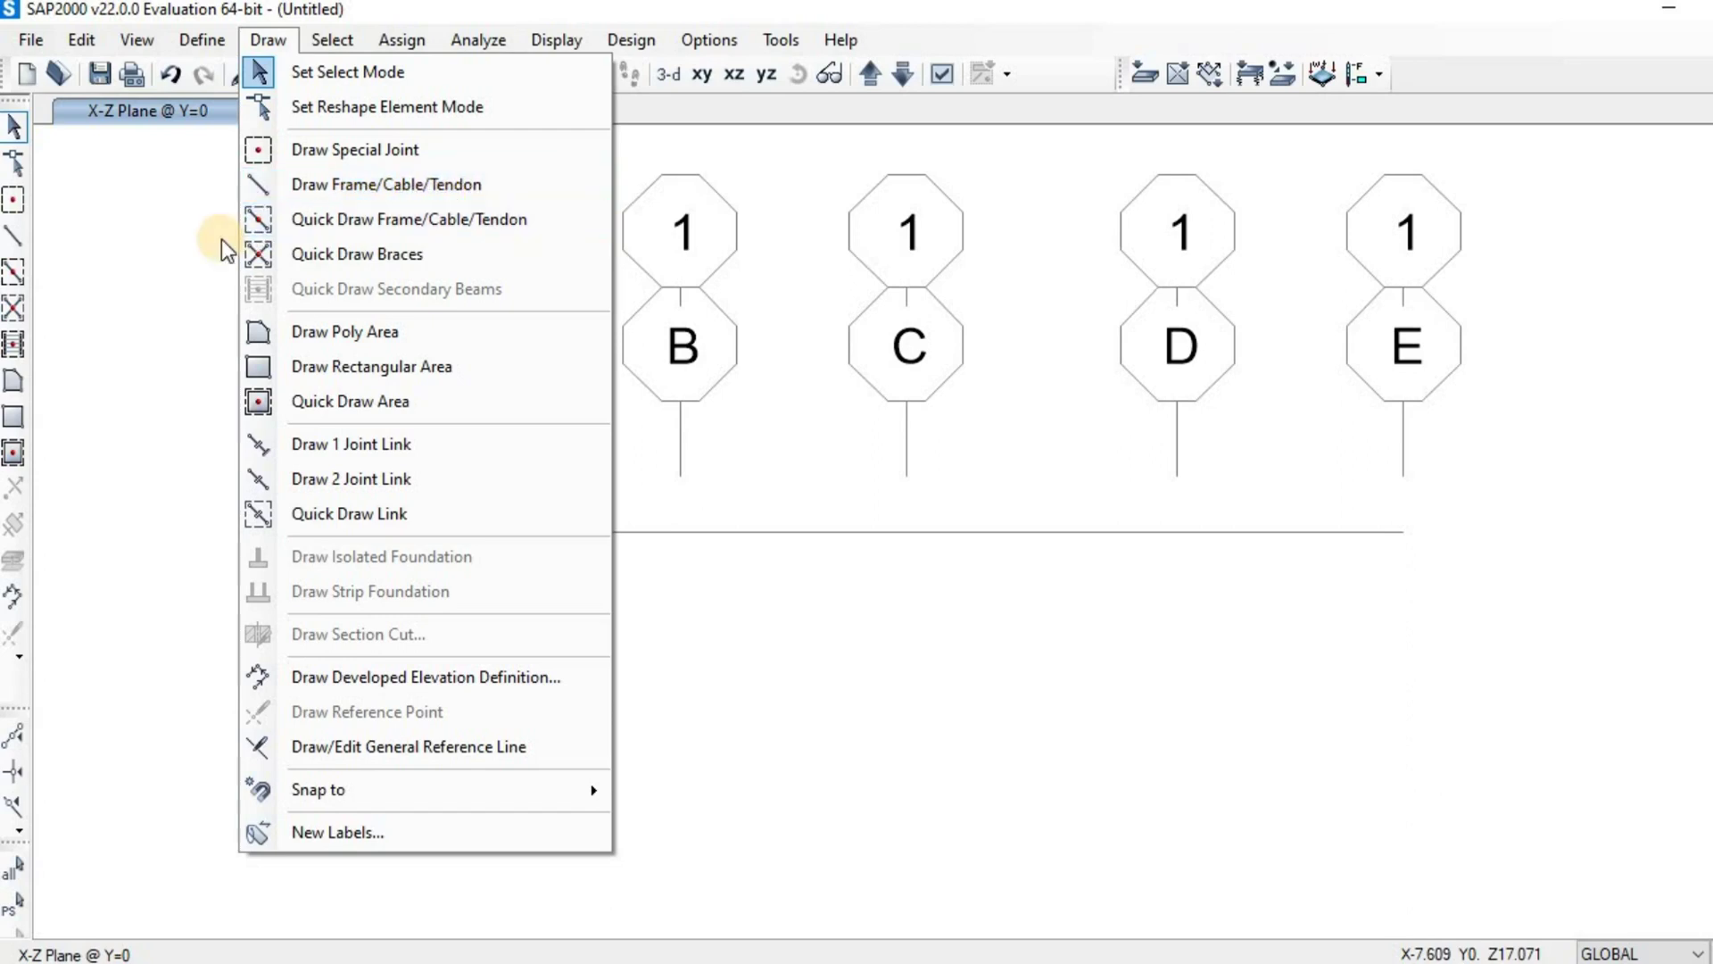
left_click(161, 386)
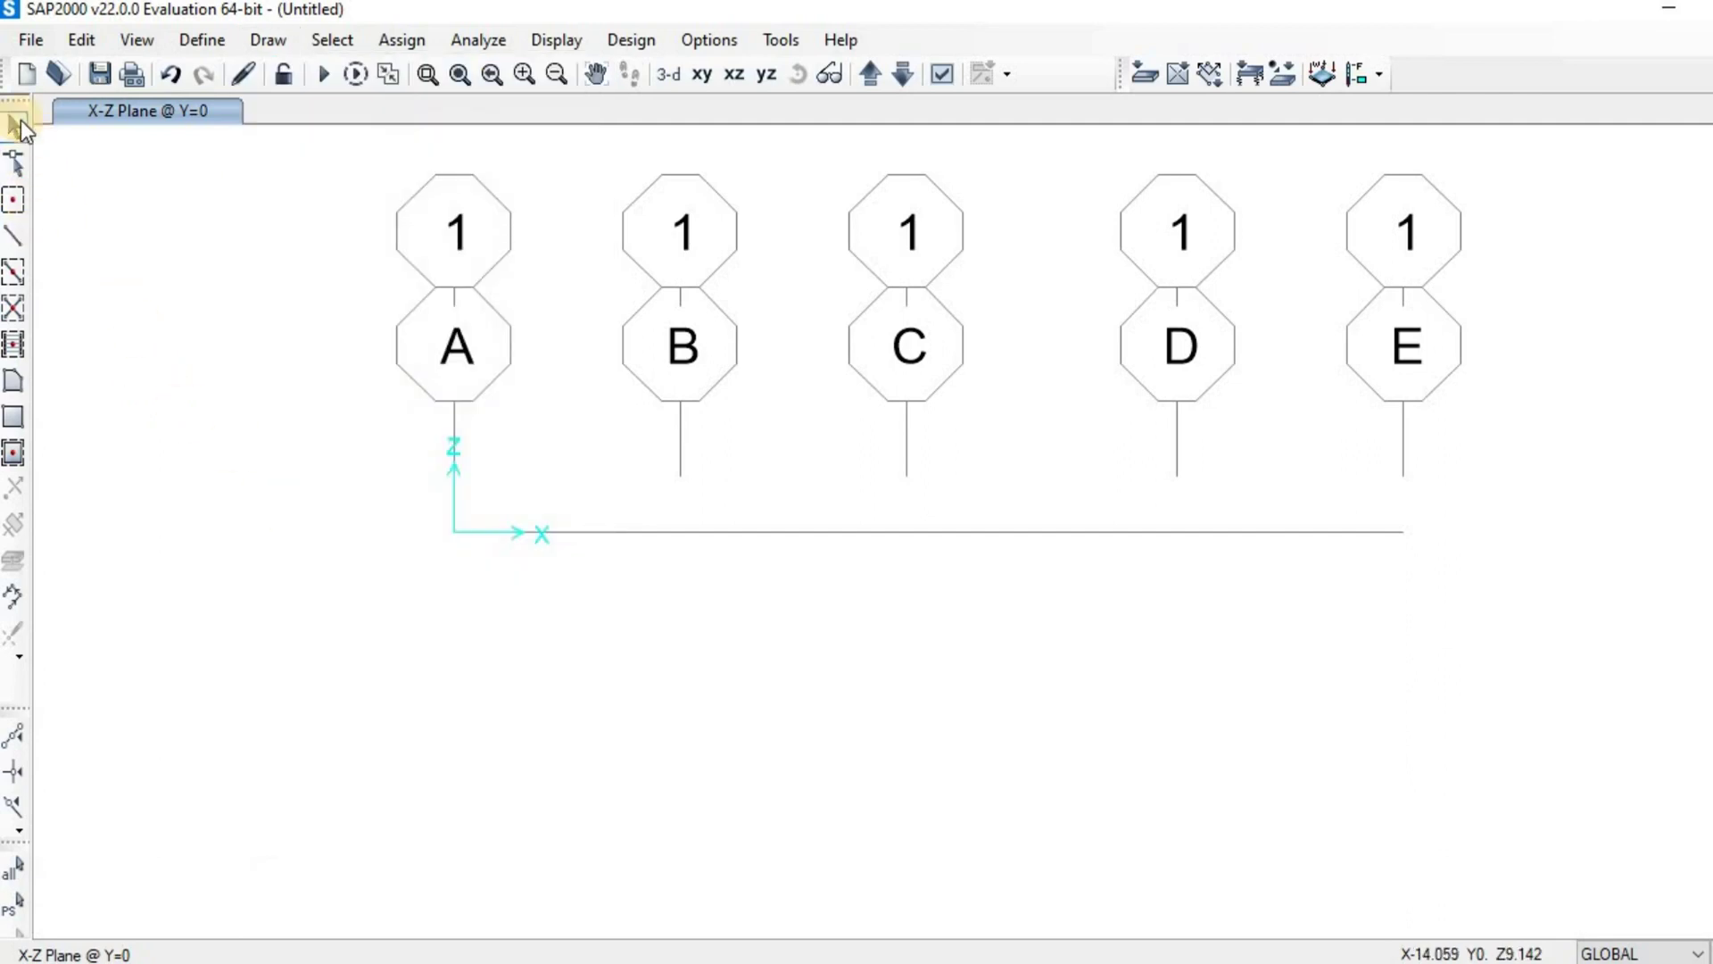
left_click(13, 244)
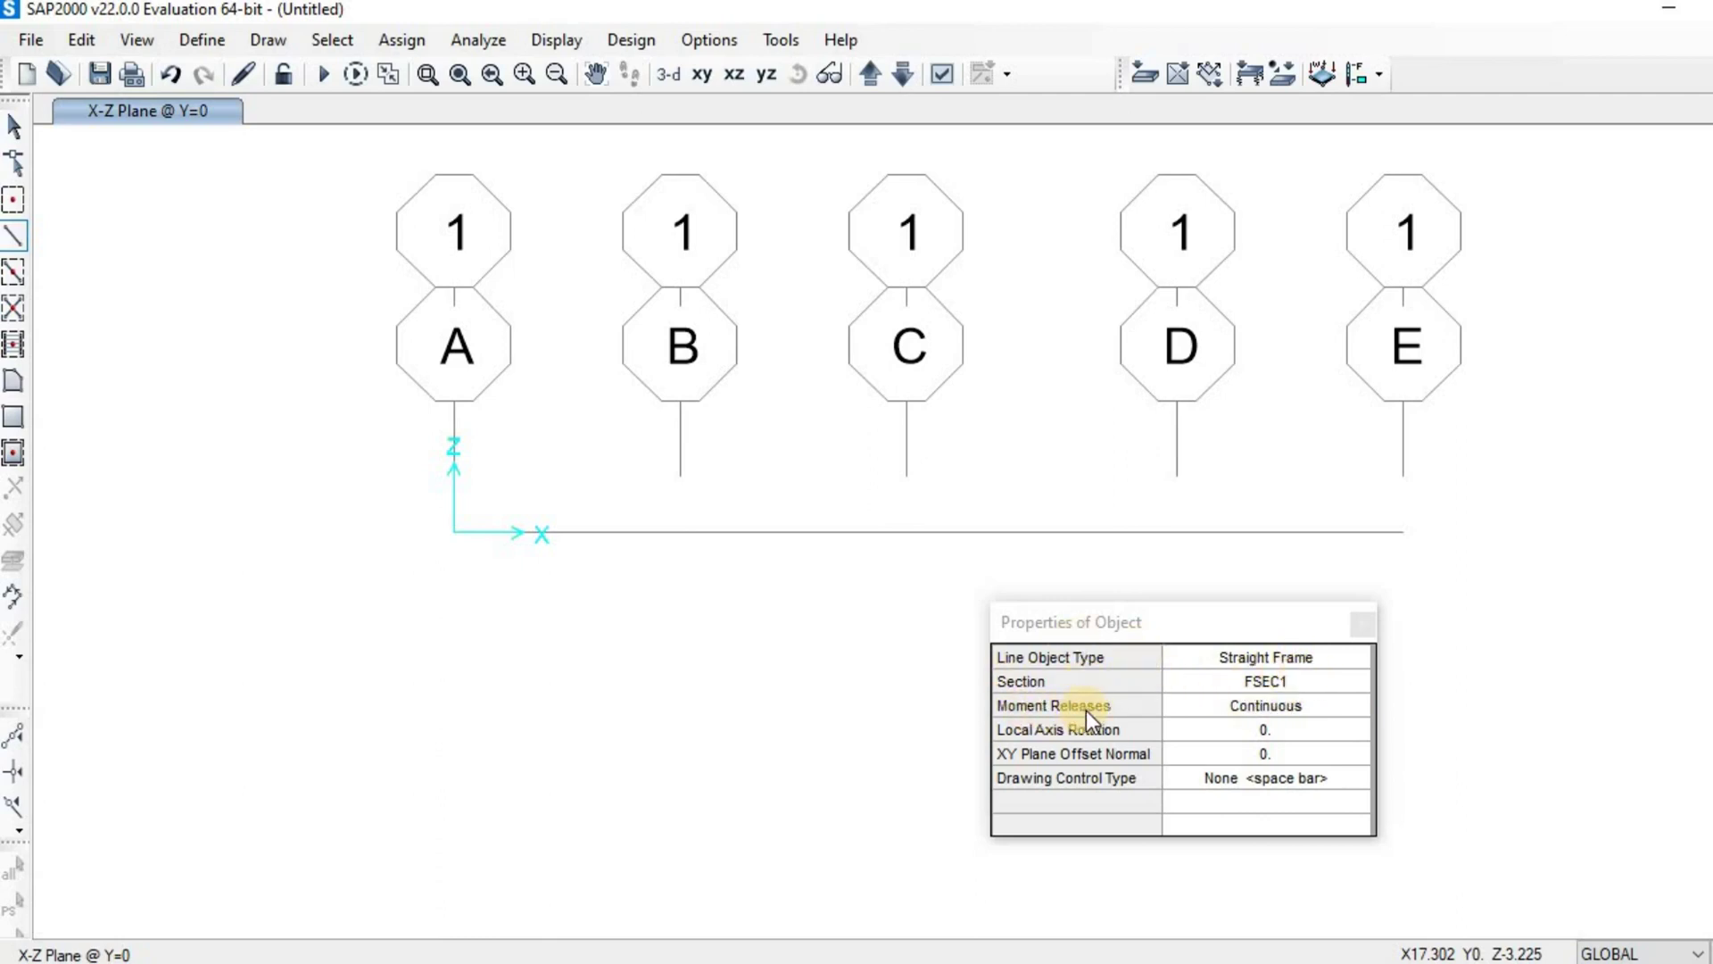
left_click(1354, 706)
left_click(1355, 708)
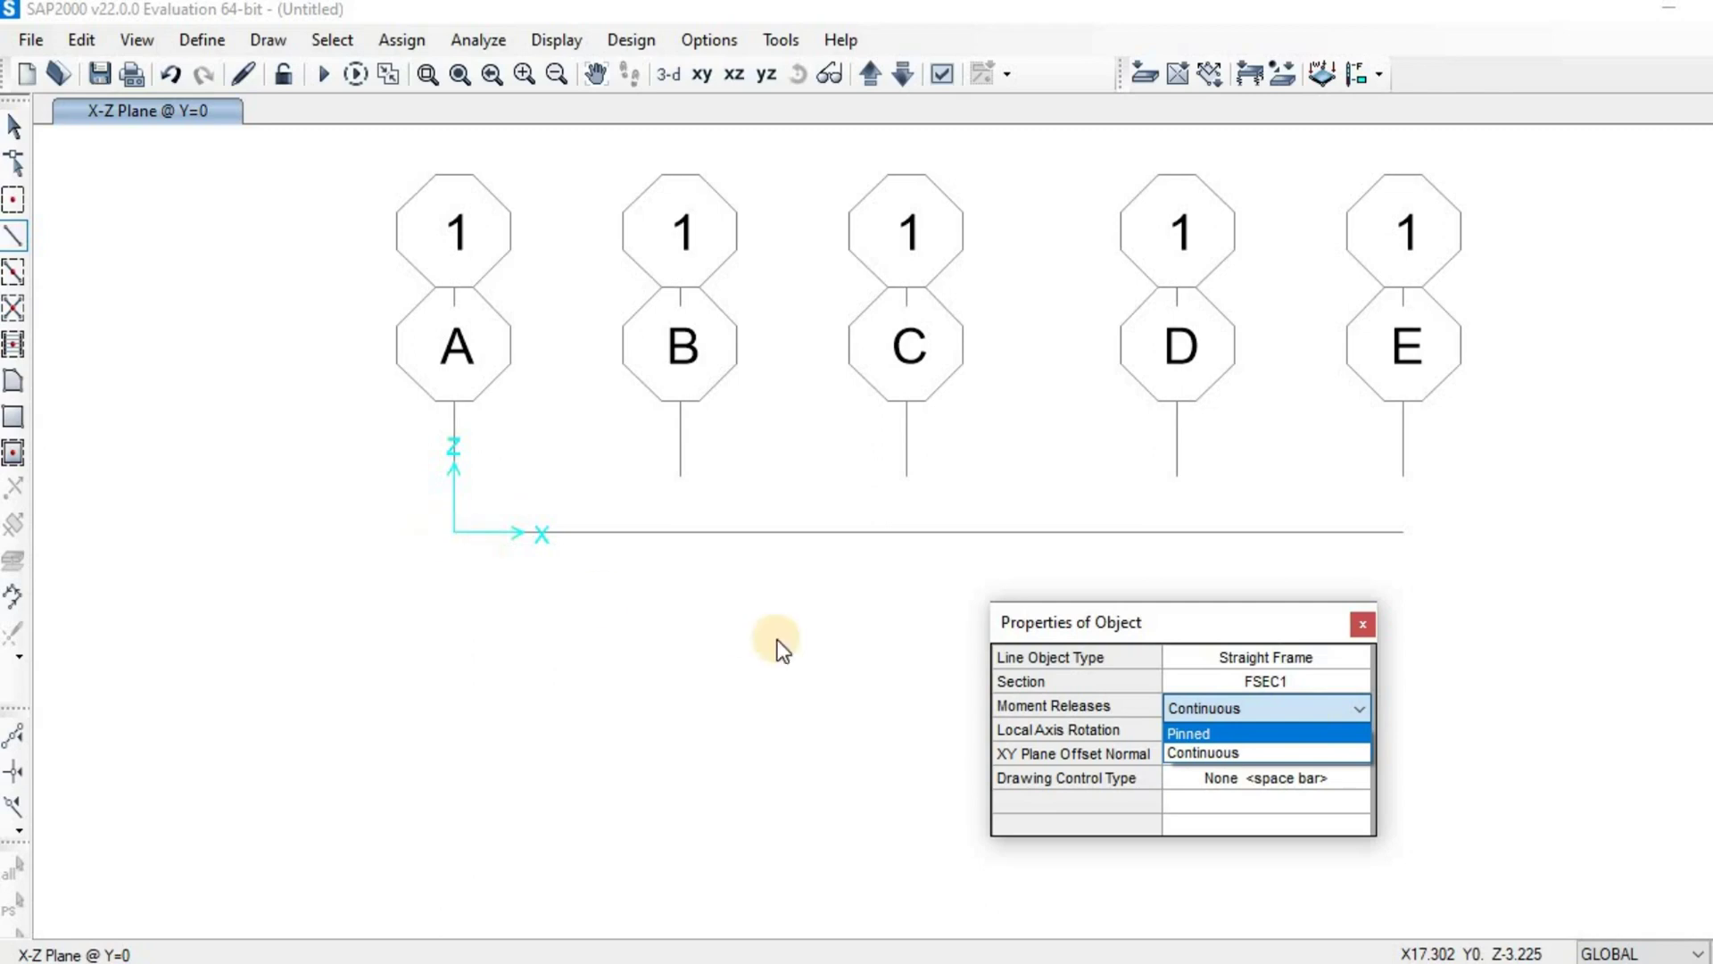
left_click(864, 642)
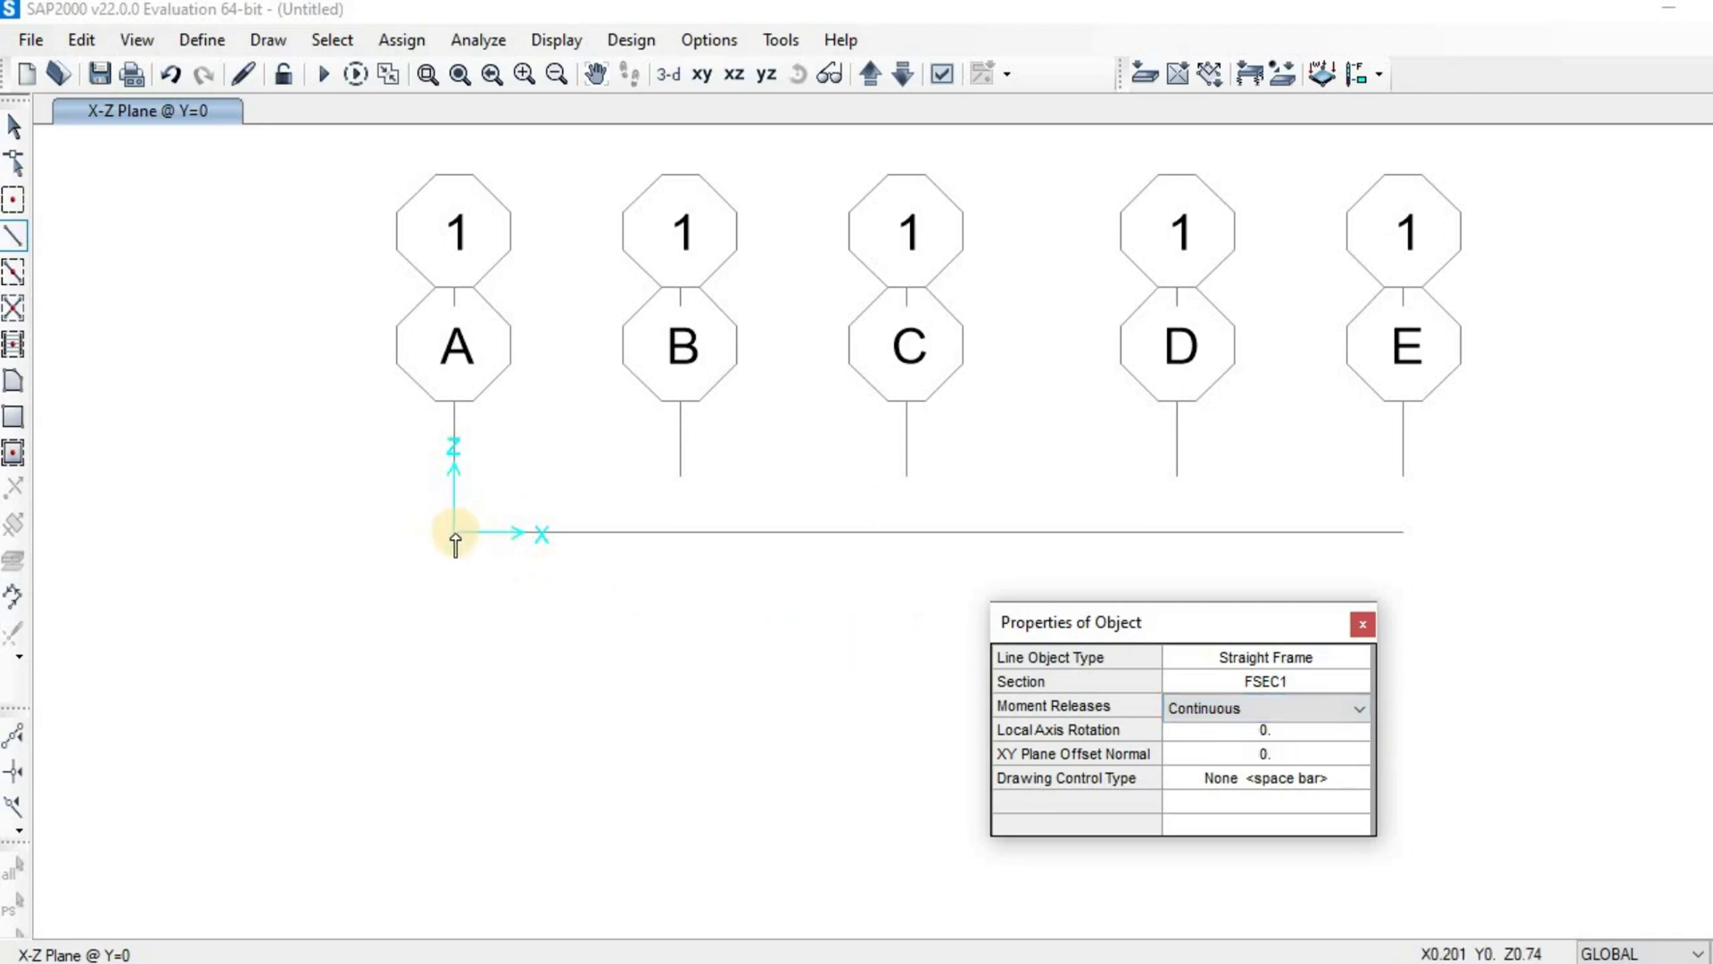
Draw a frame from the grid origin to grid point E, then change new-frame releases to Pinned
left_click(453, 534)
left_click(1404, 533)
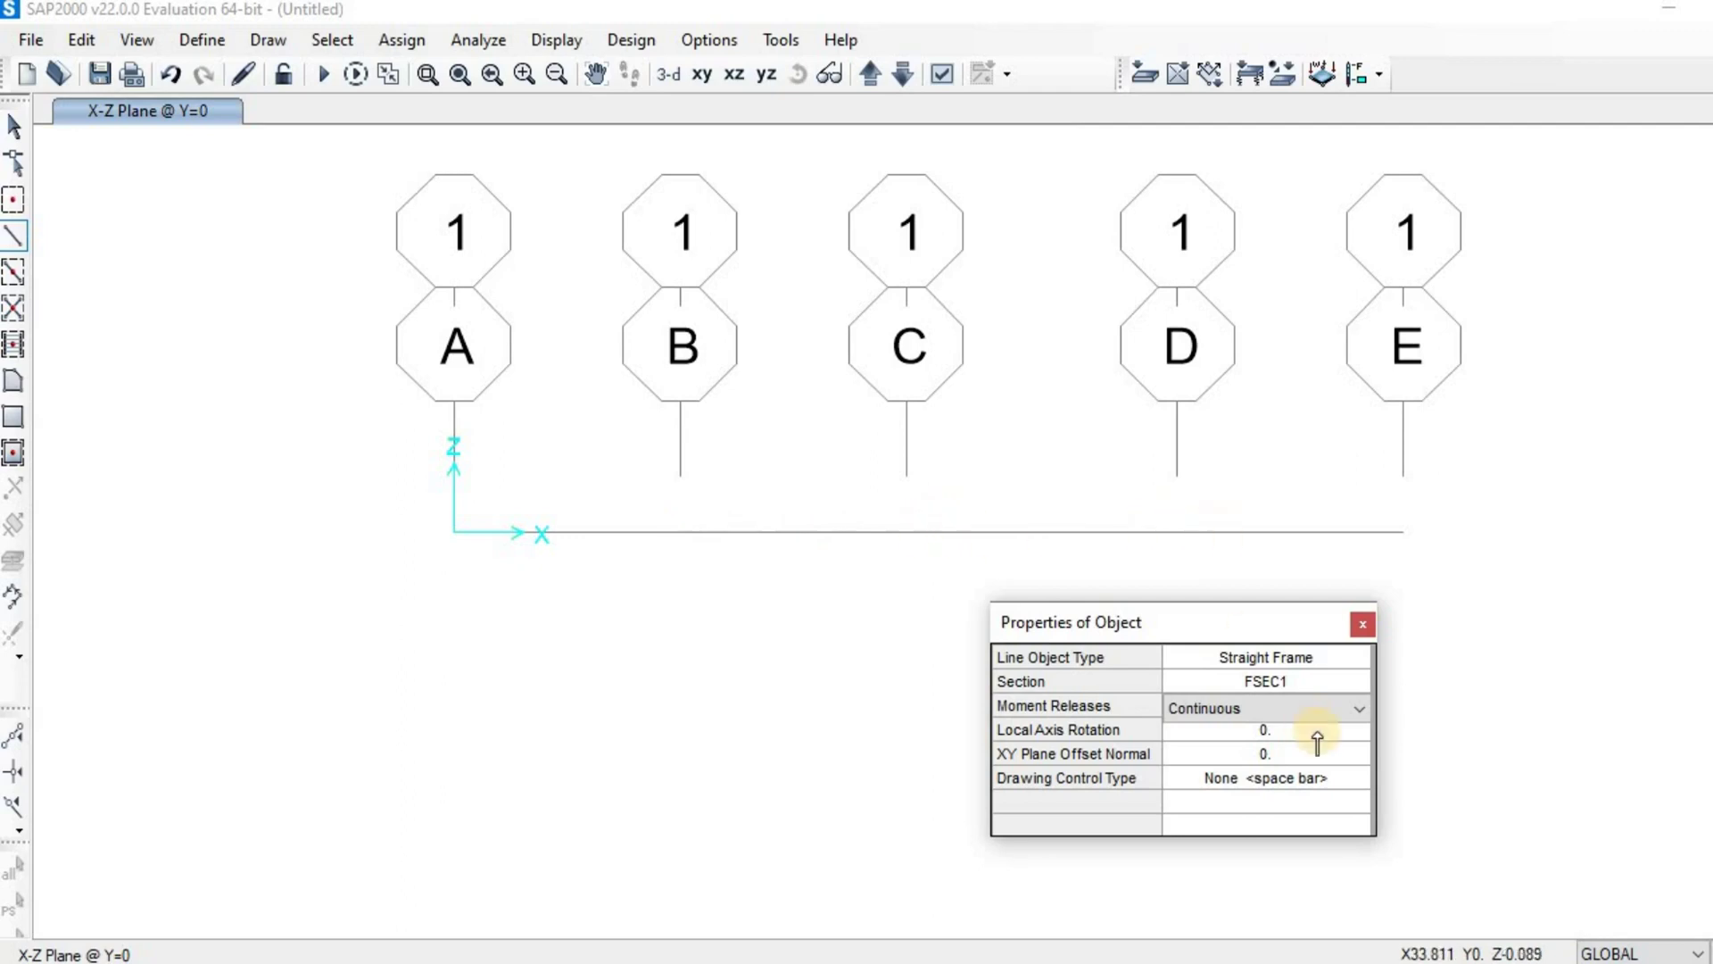
left_click(1354, 708)
left_click(1299, 733)
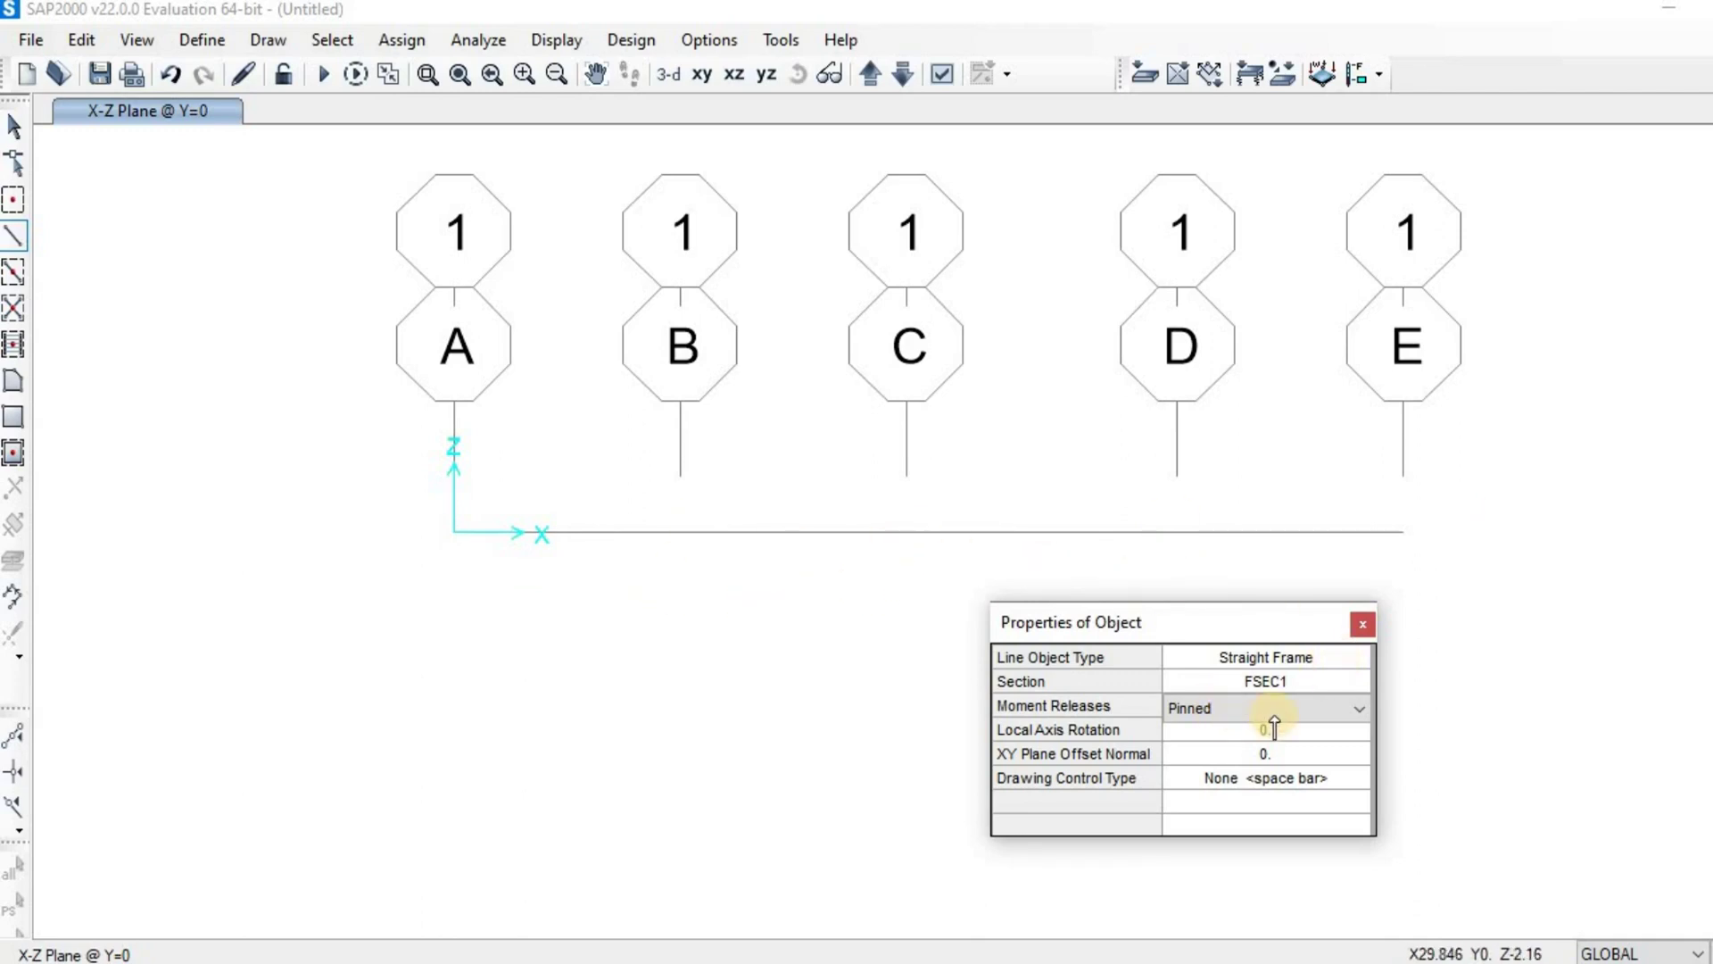
Set moment releases back to Continuous and start the beam at the grid origin under A
left_click(1359, 709)
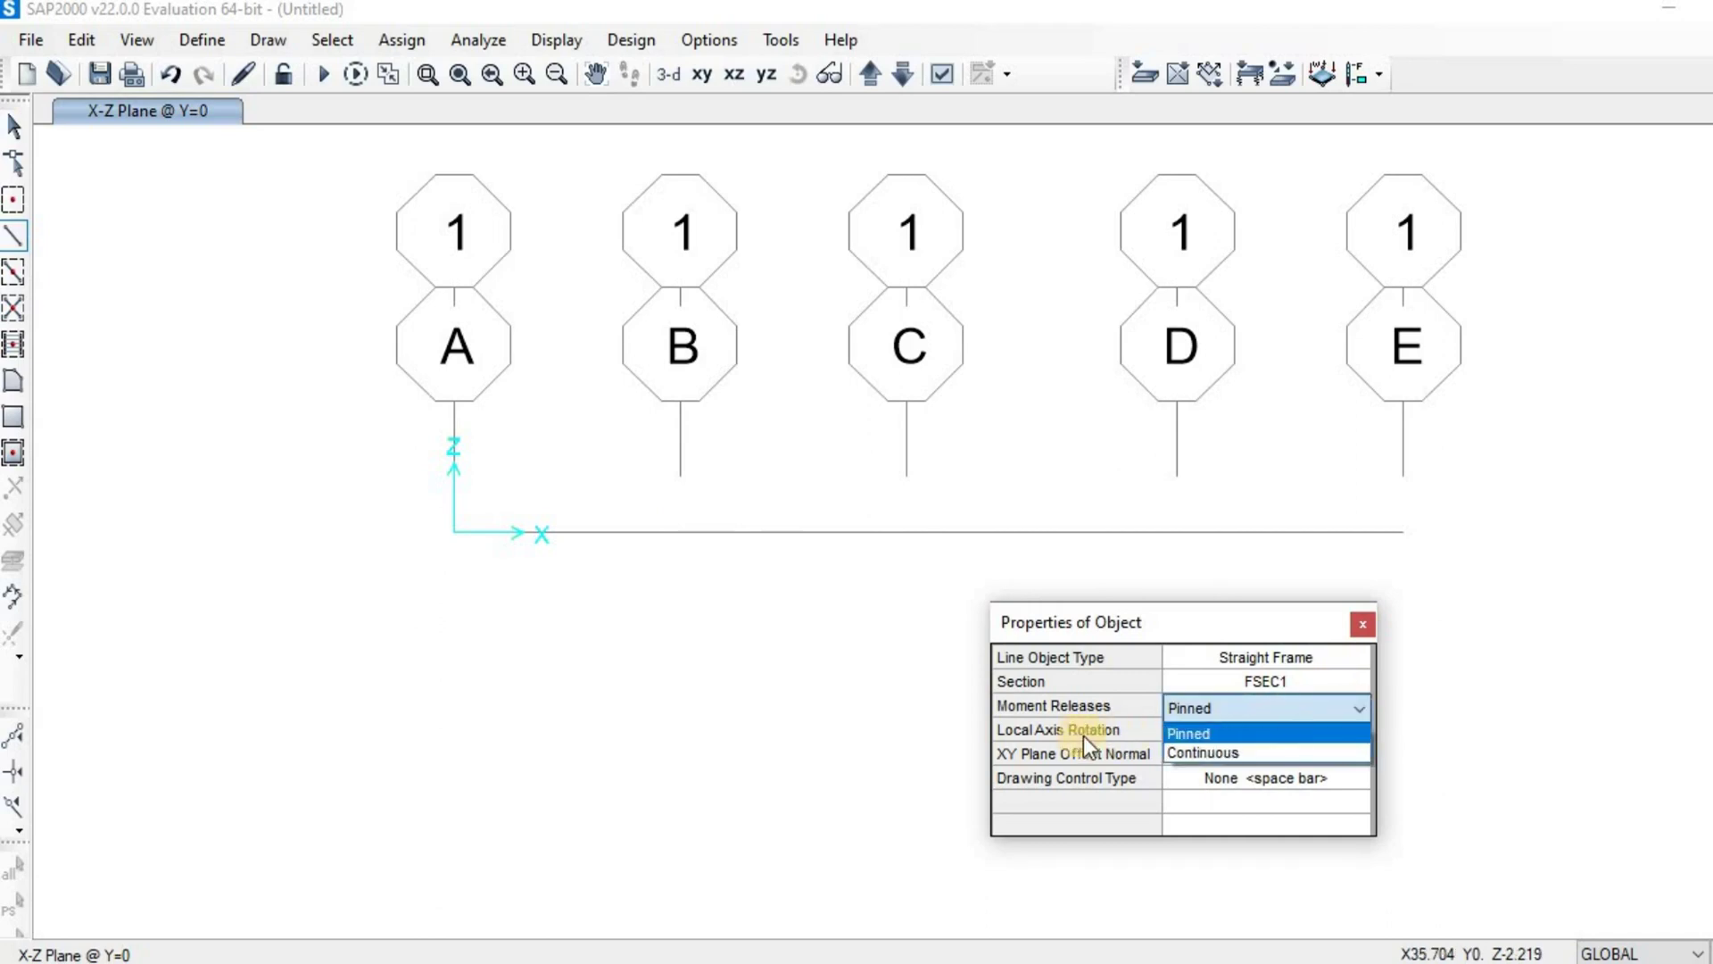
left_click(1217, 752)
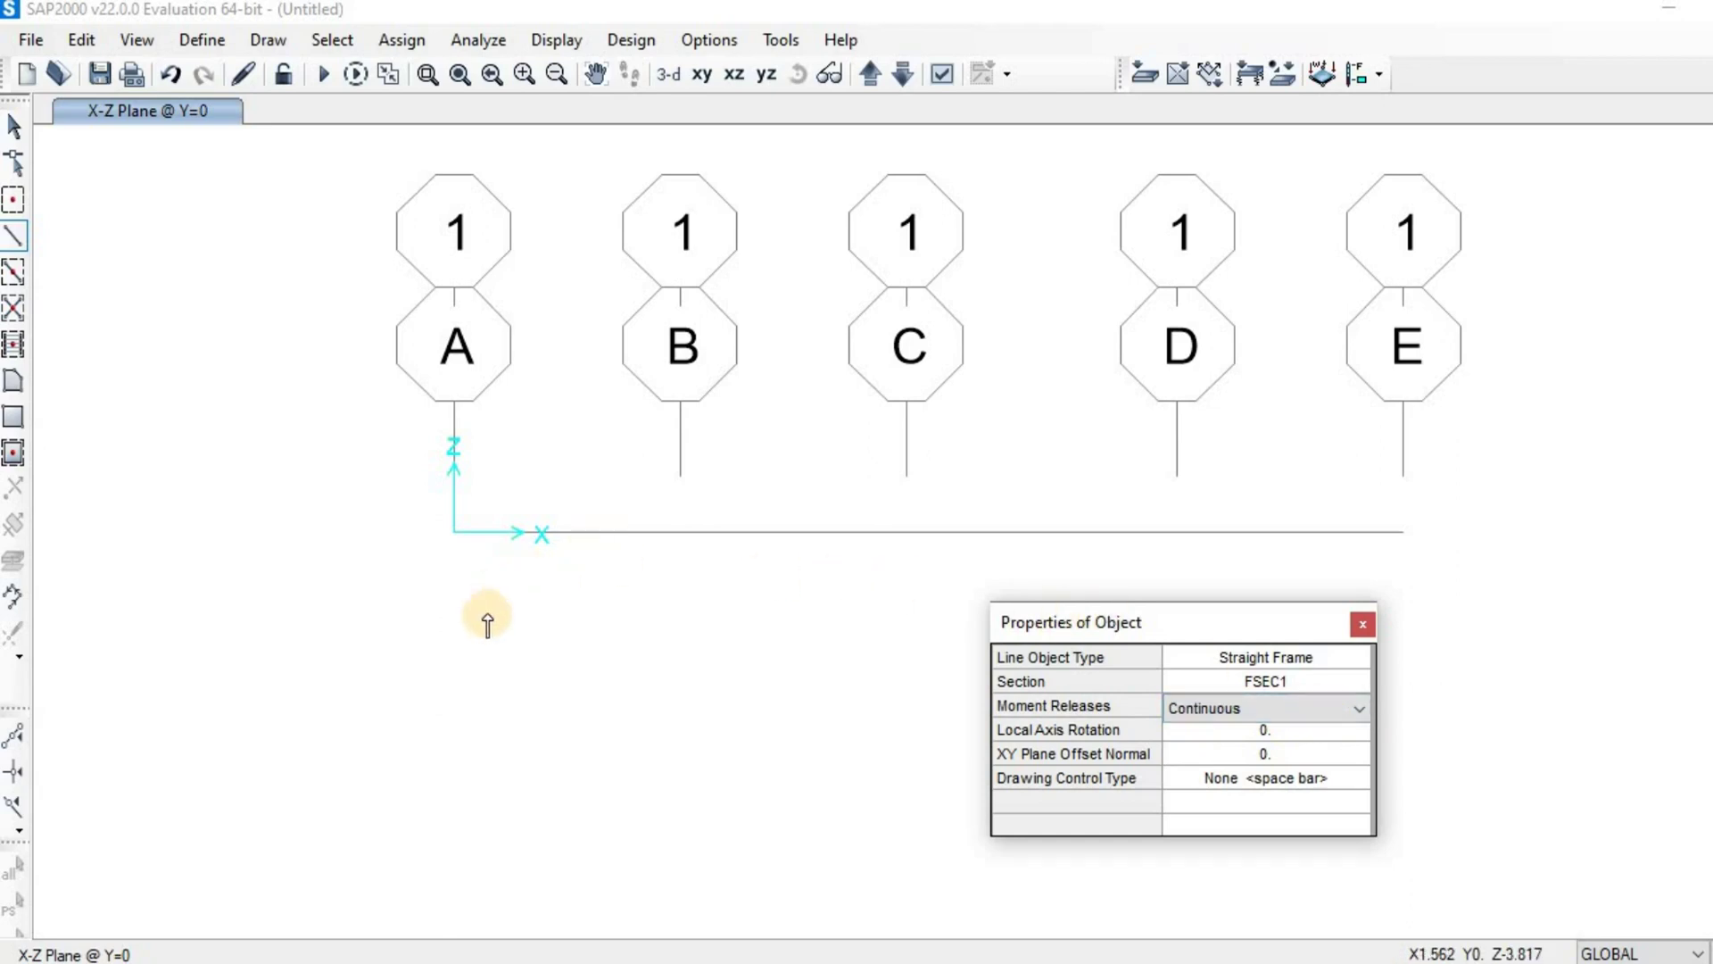
left_click(454, 533)
Draw the continuous FSEC1 beam from the origin under A to grid point E and end frame drawing
left_click(453, 533)
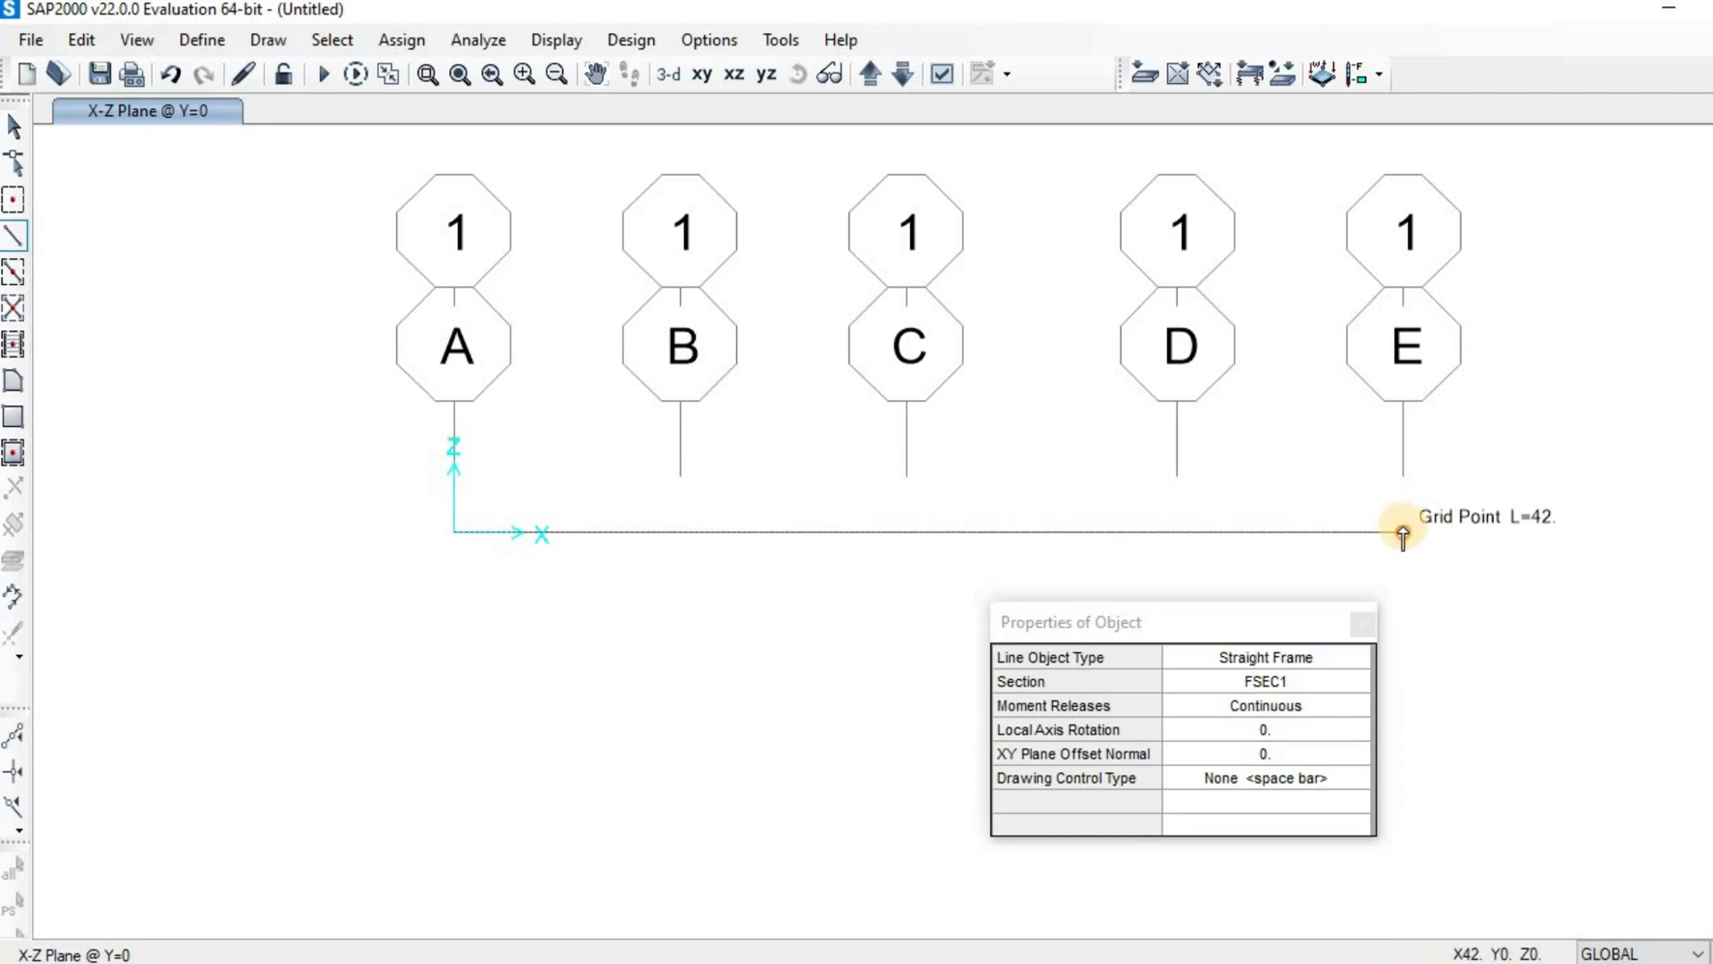
left_click(1402, 533)
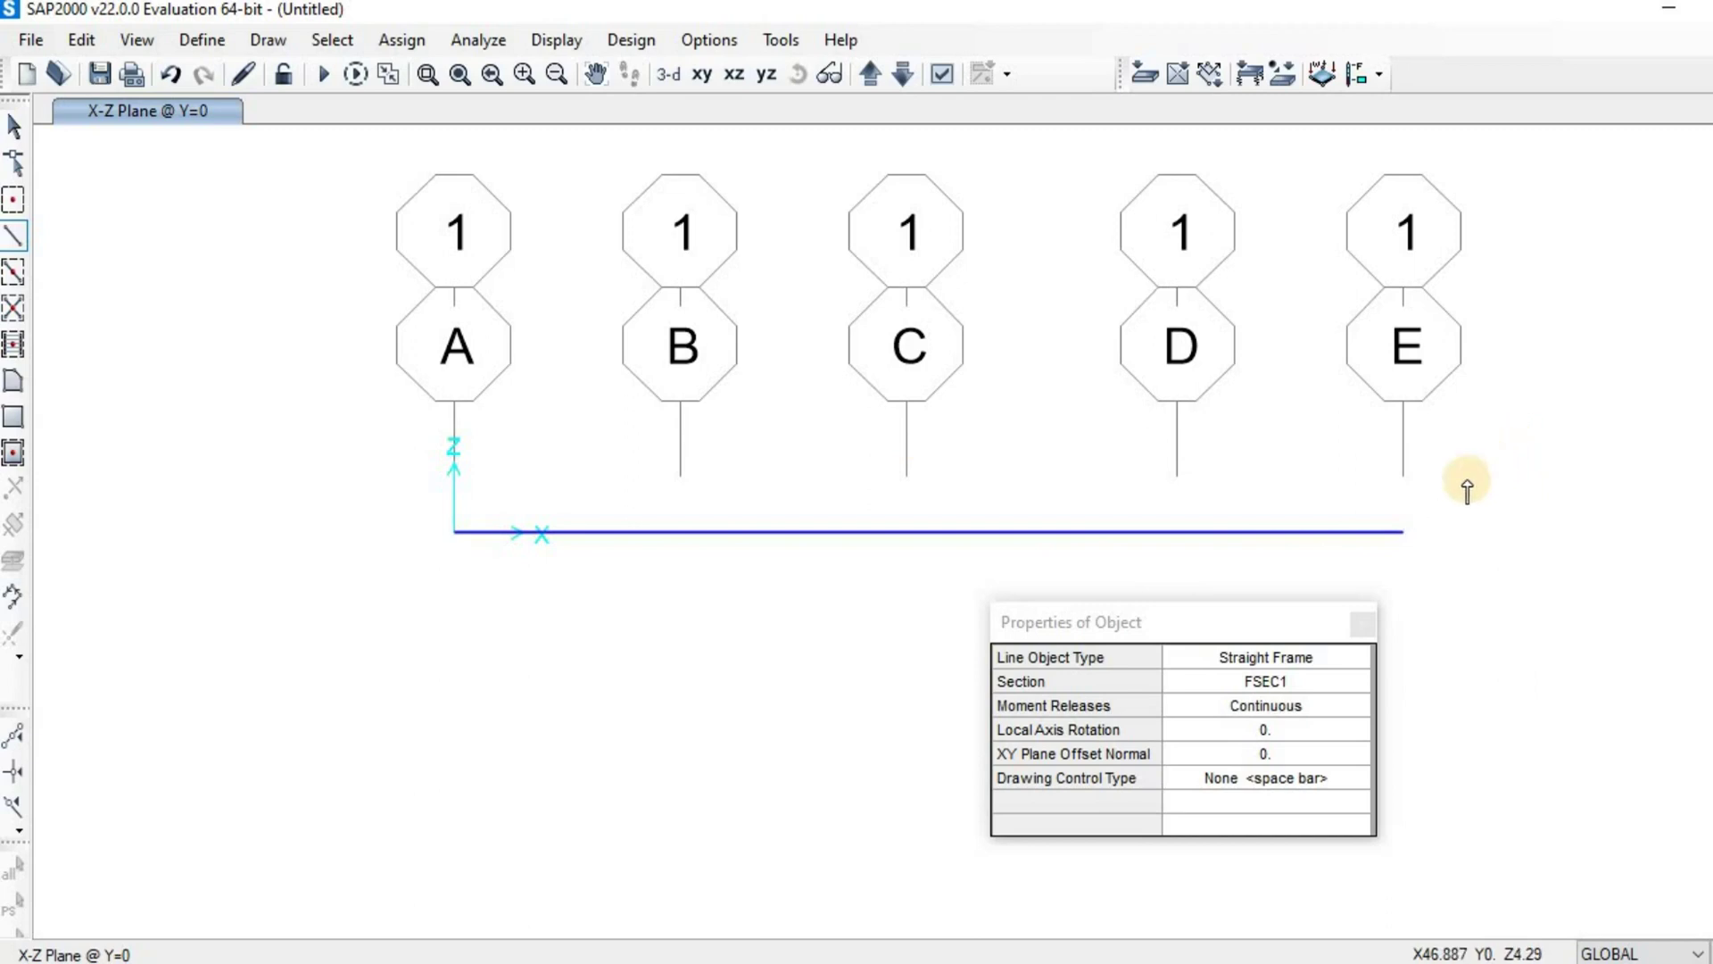
key("Escape")
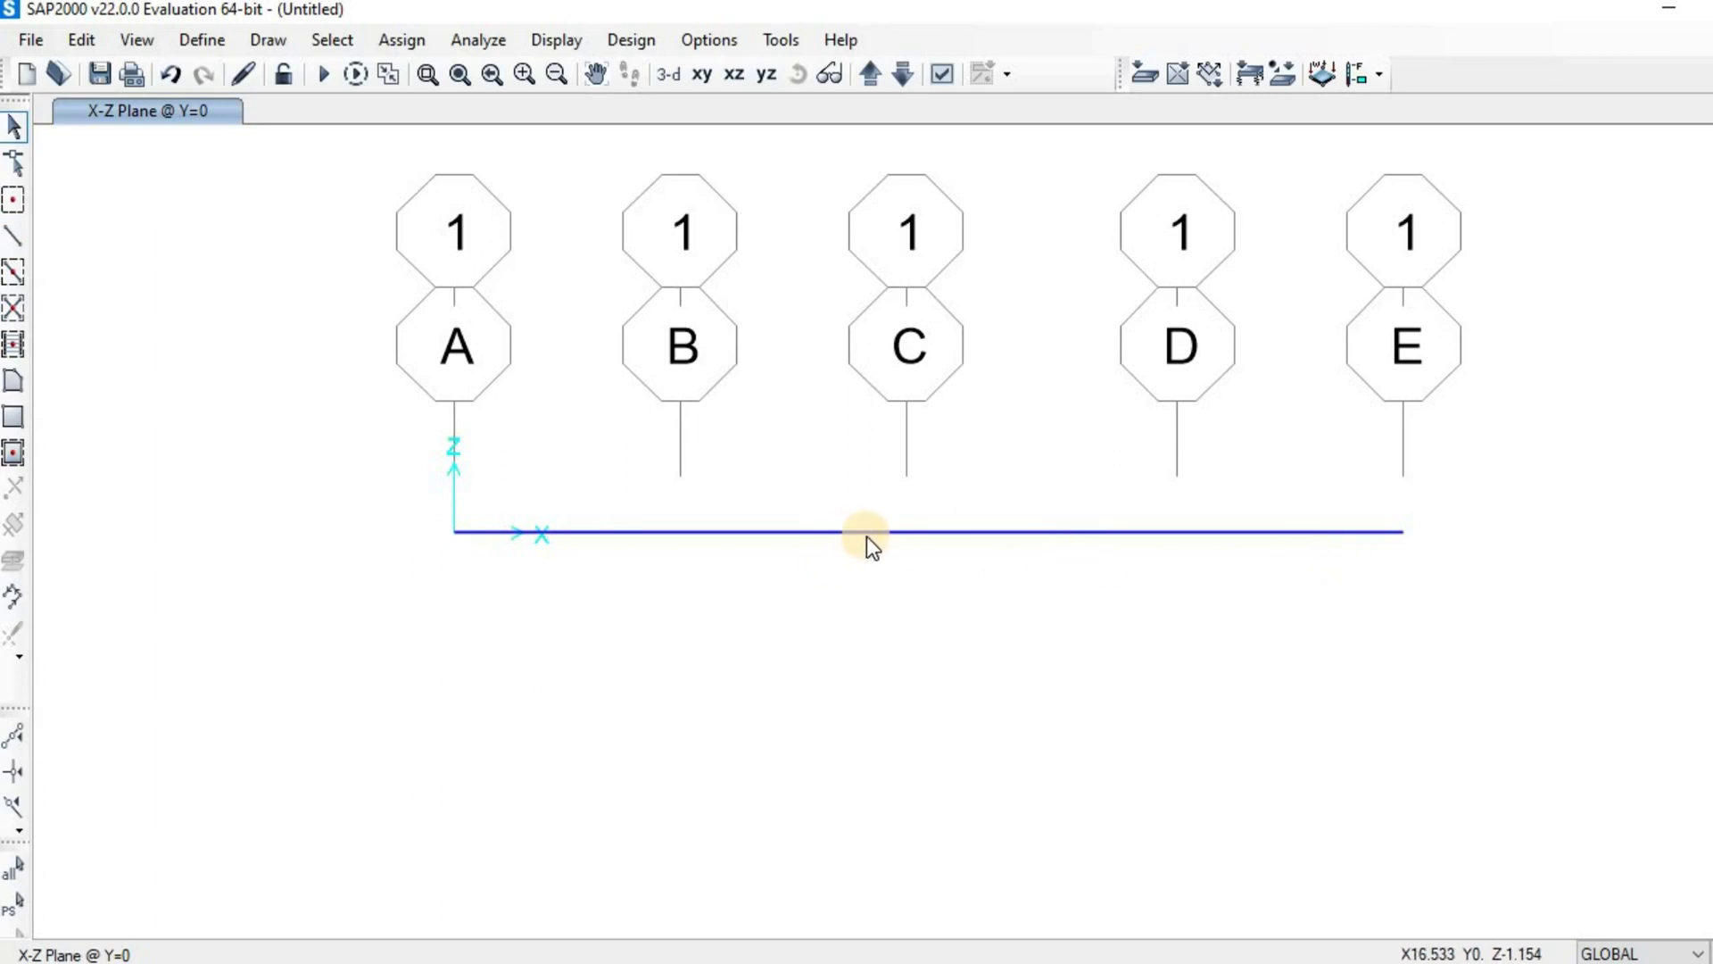
left_click(864, 534)
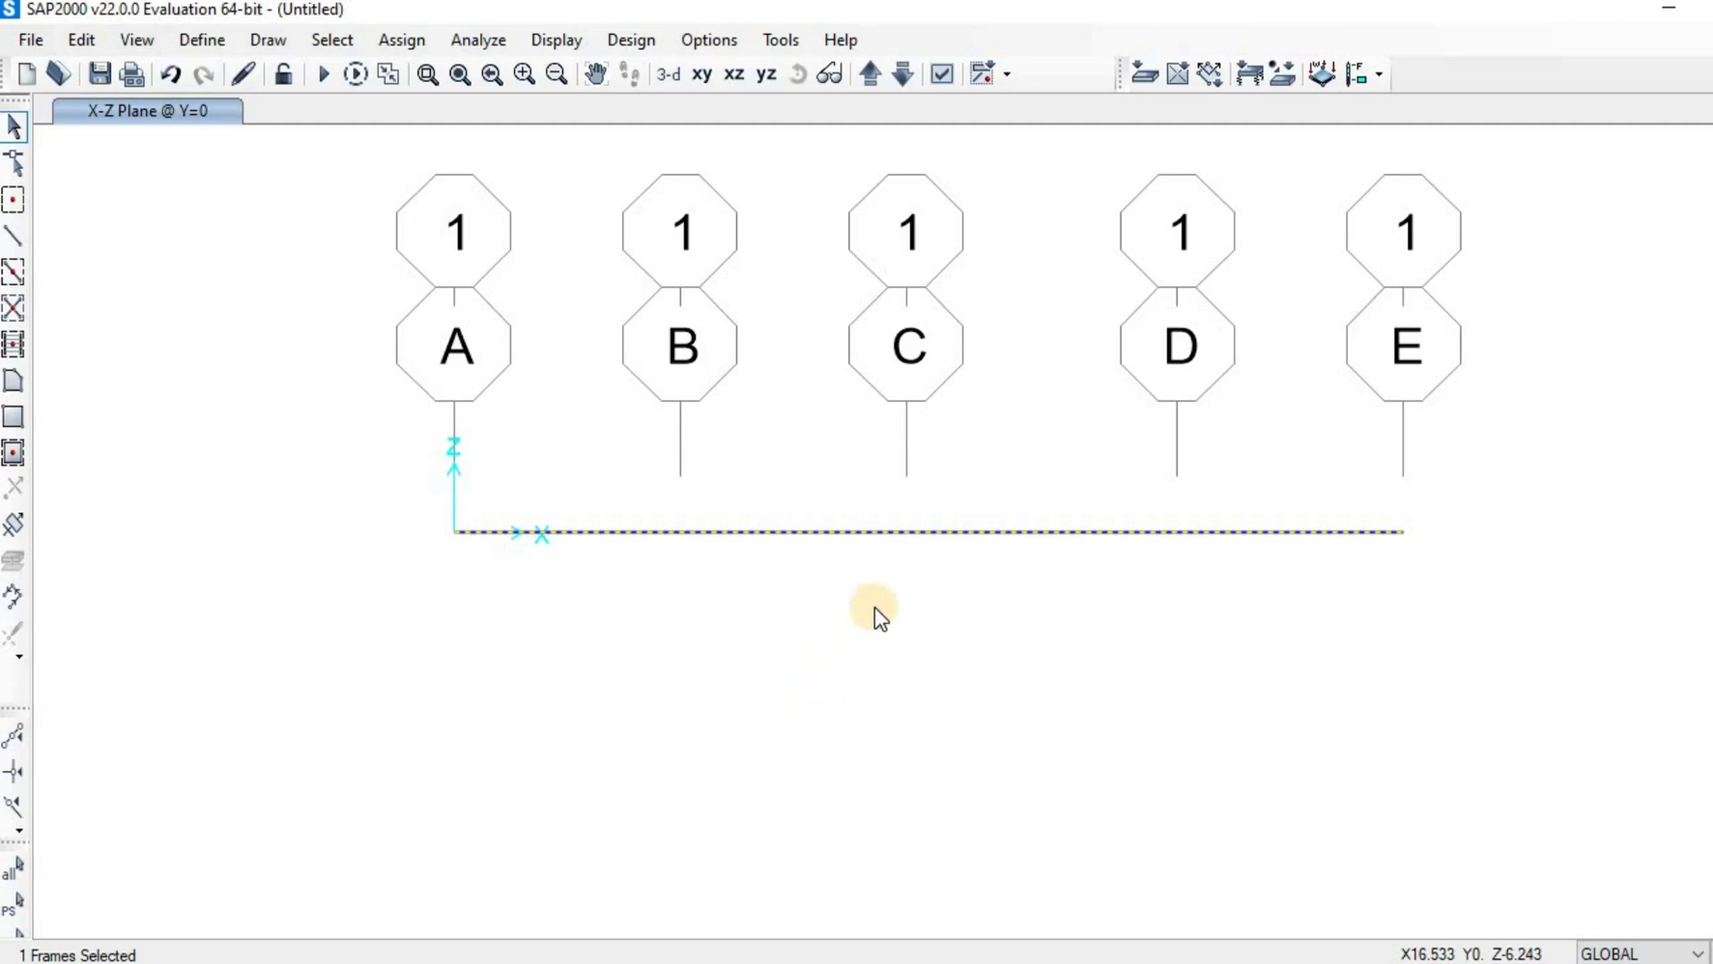
left_click(944, 534)
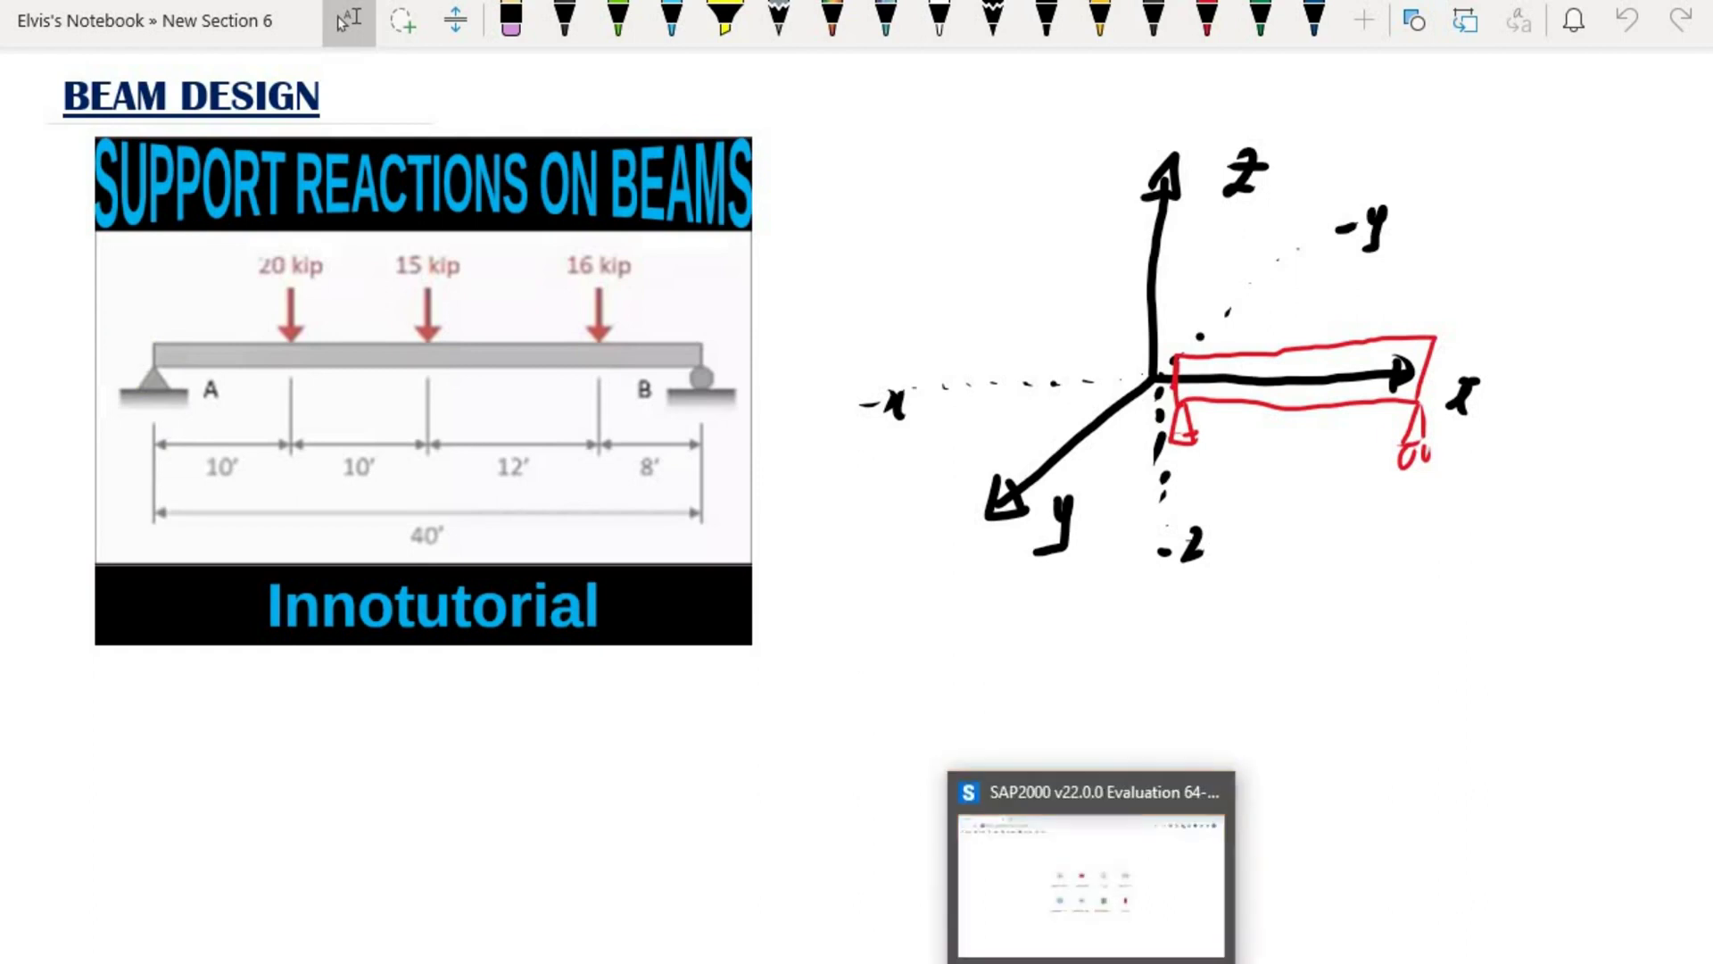
left_click(1027, 963)
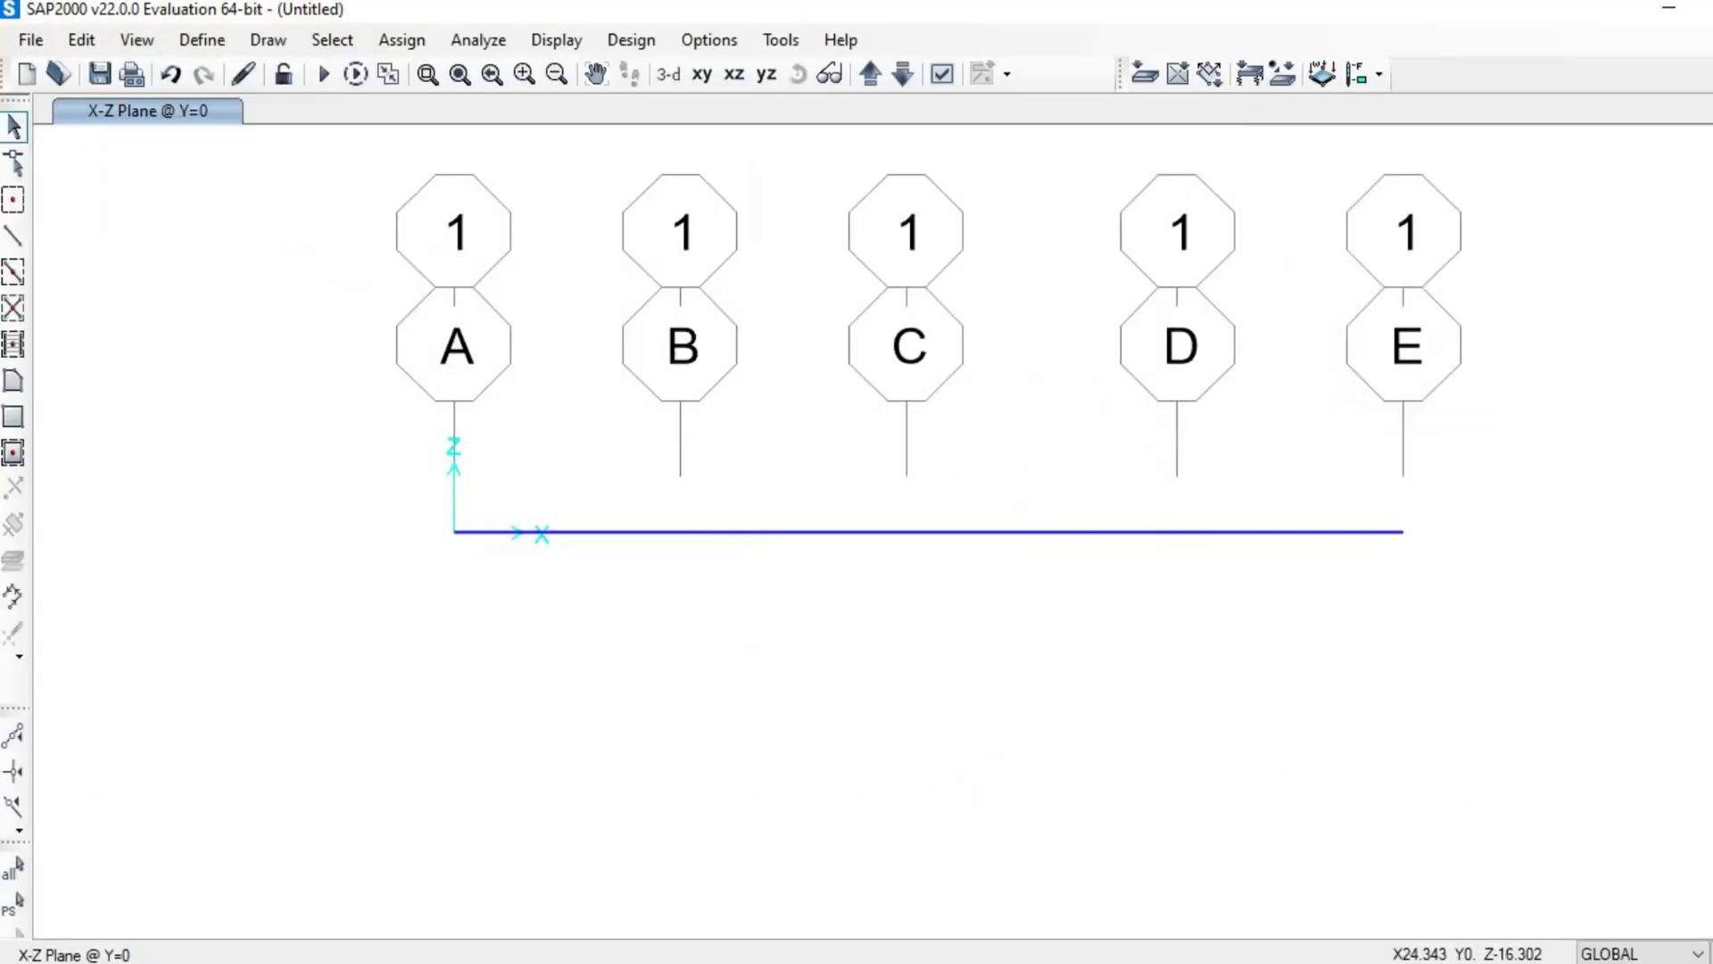
Assign a pinned restraint (translations 1, 2, 3 fixed) to the joint at grid A
left_click(457, 537)
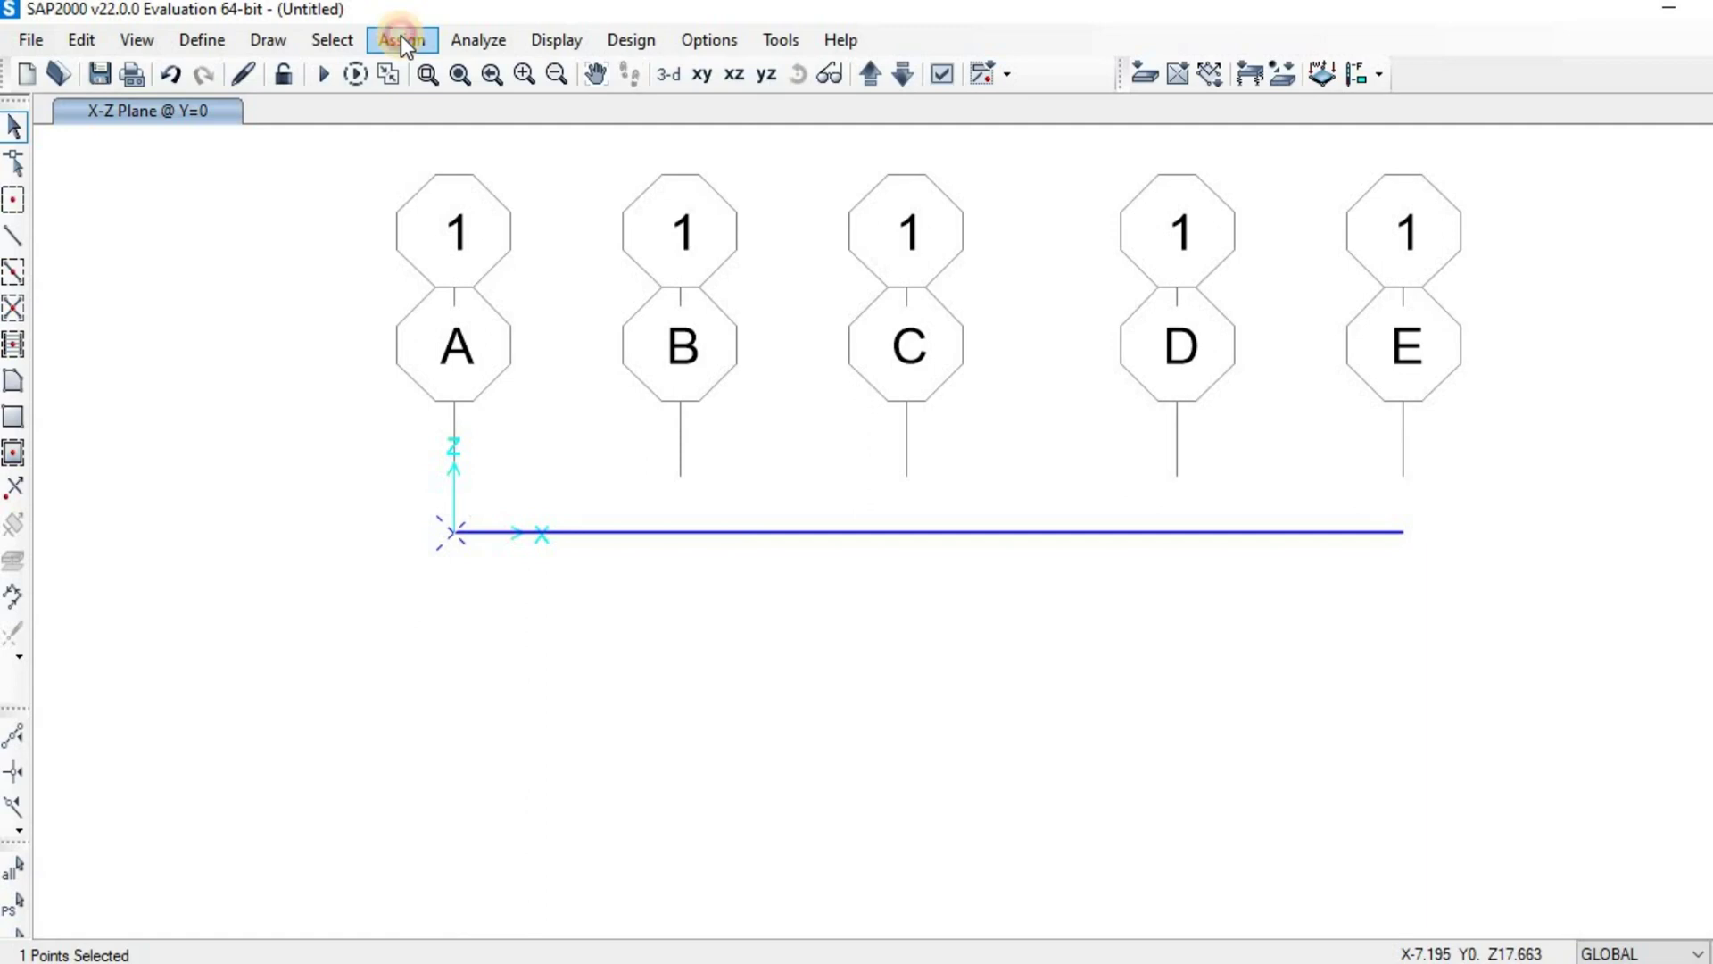
left_click(401, 39)
mouse_move(448, 76)
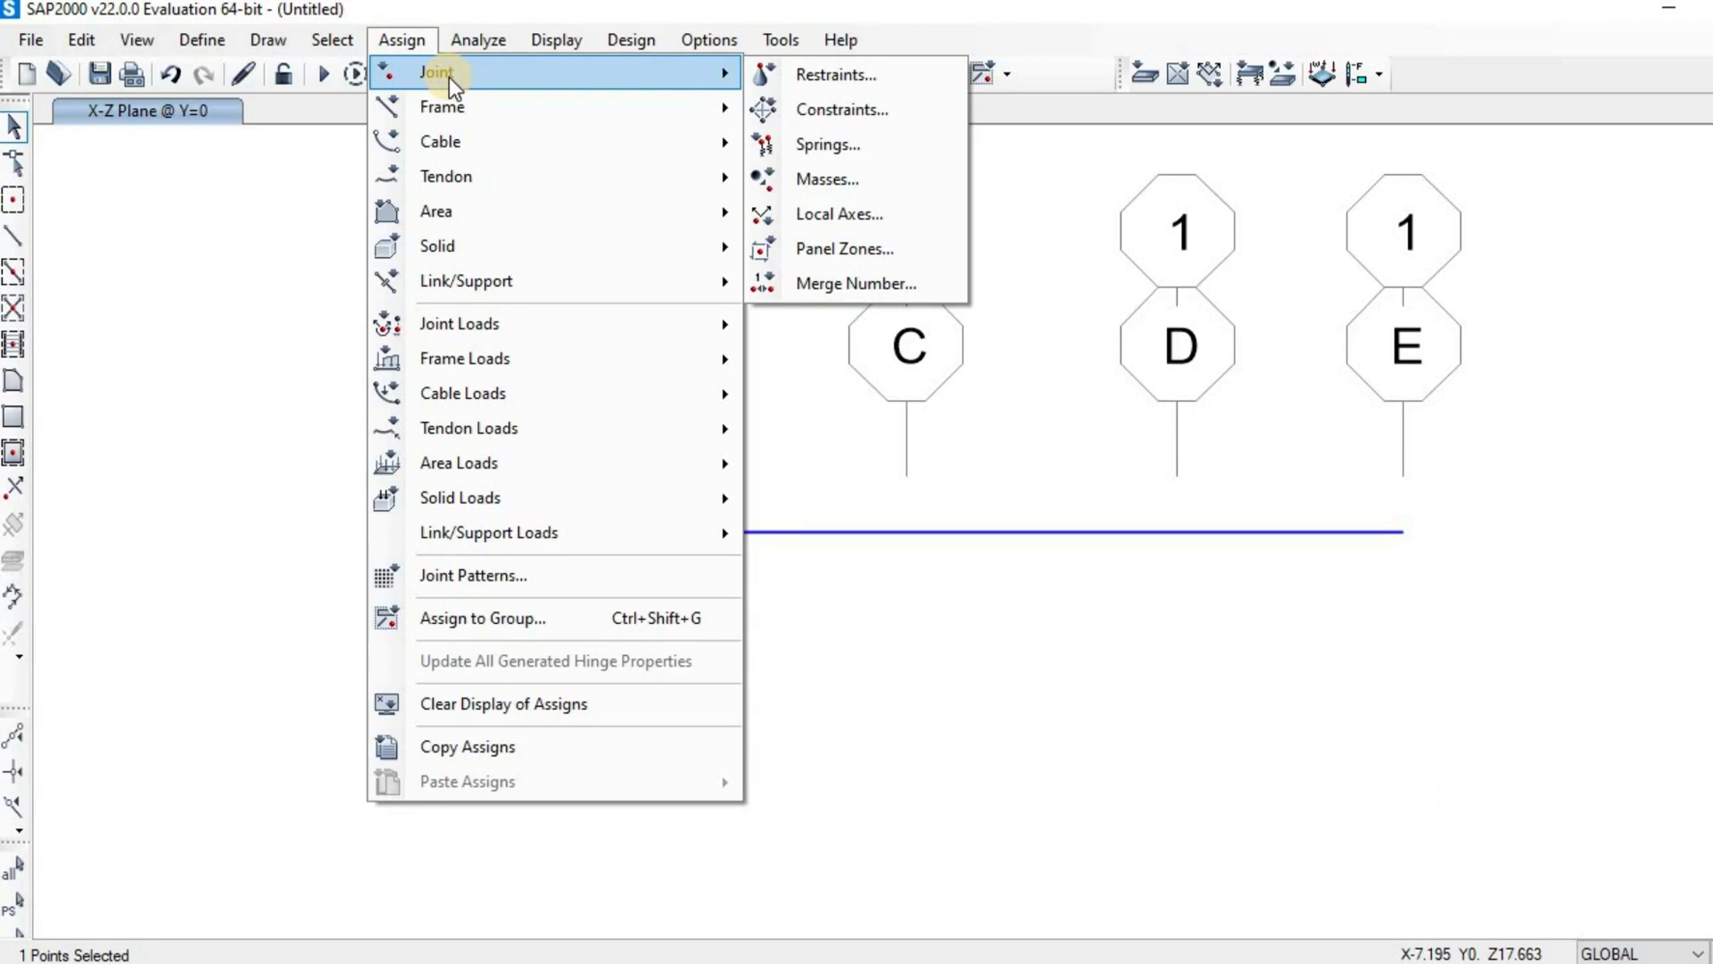
left_click(807, 83)
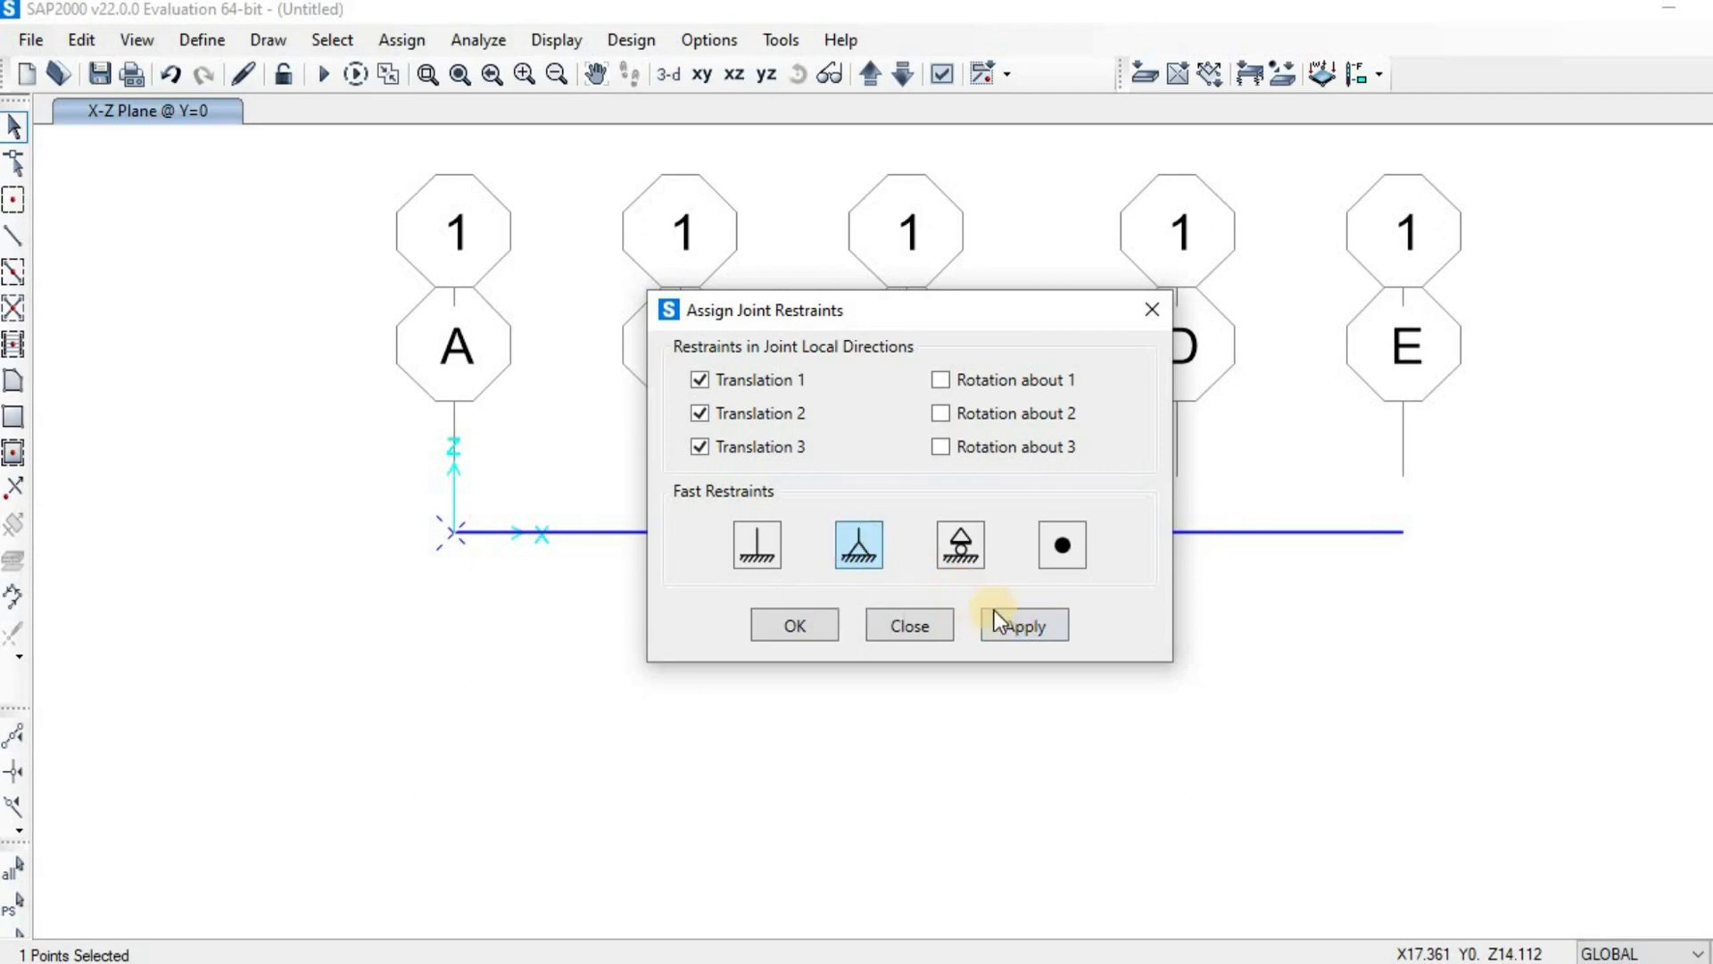
left_click(1034, 634)
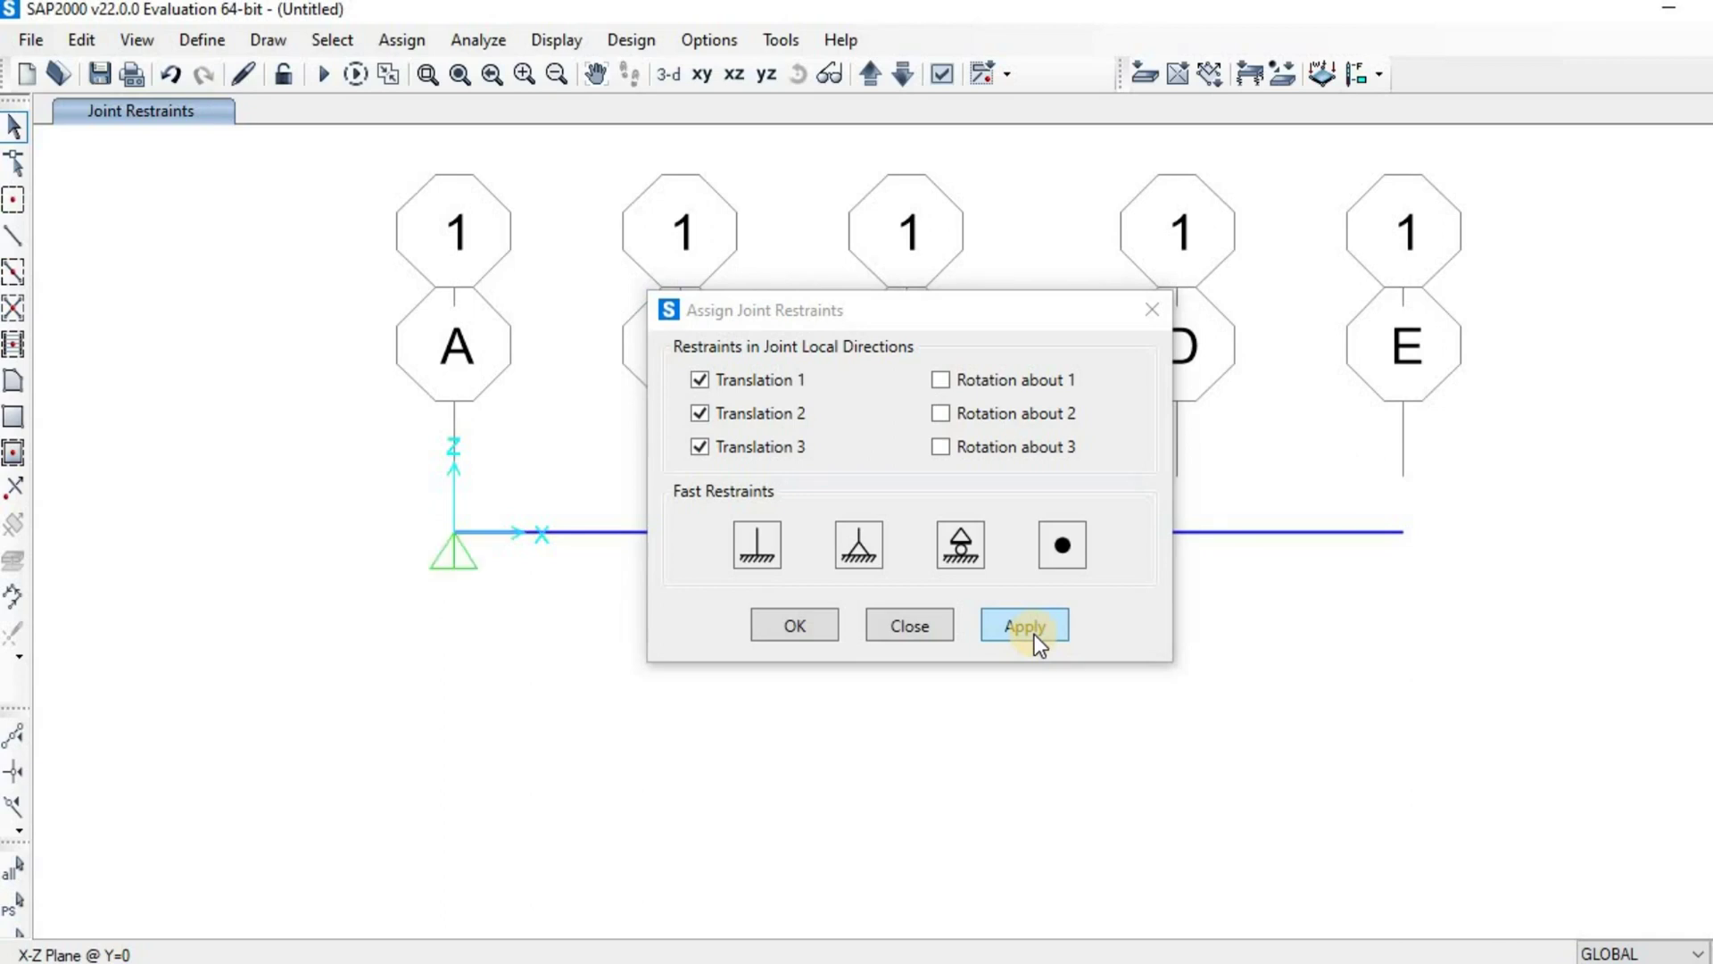
left_click(796, 627)
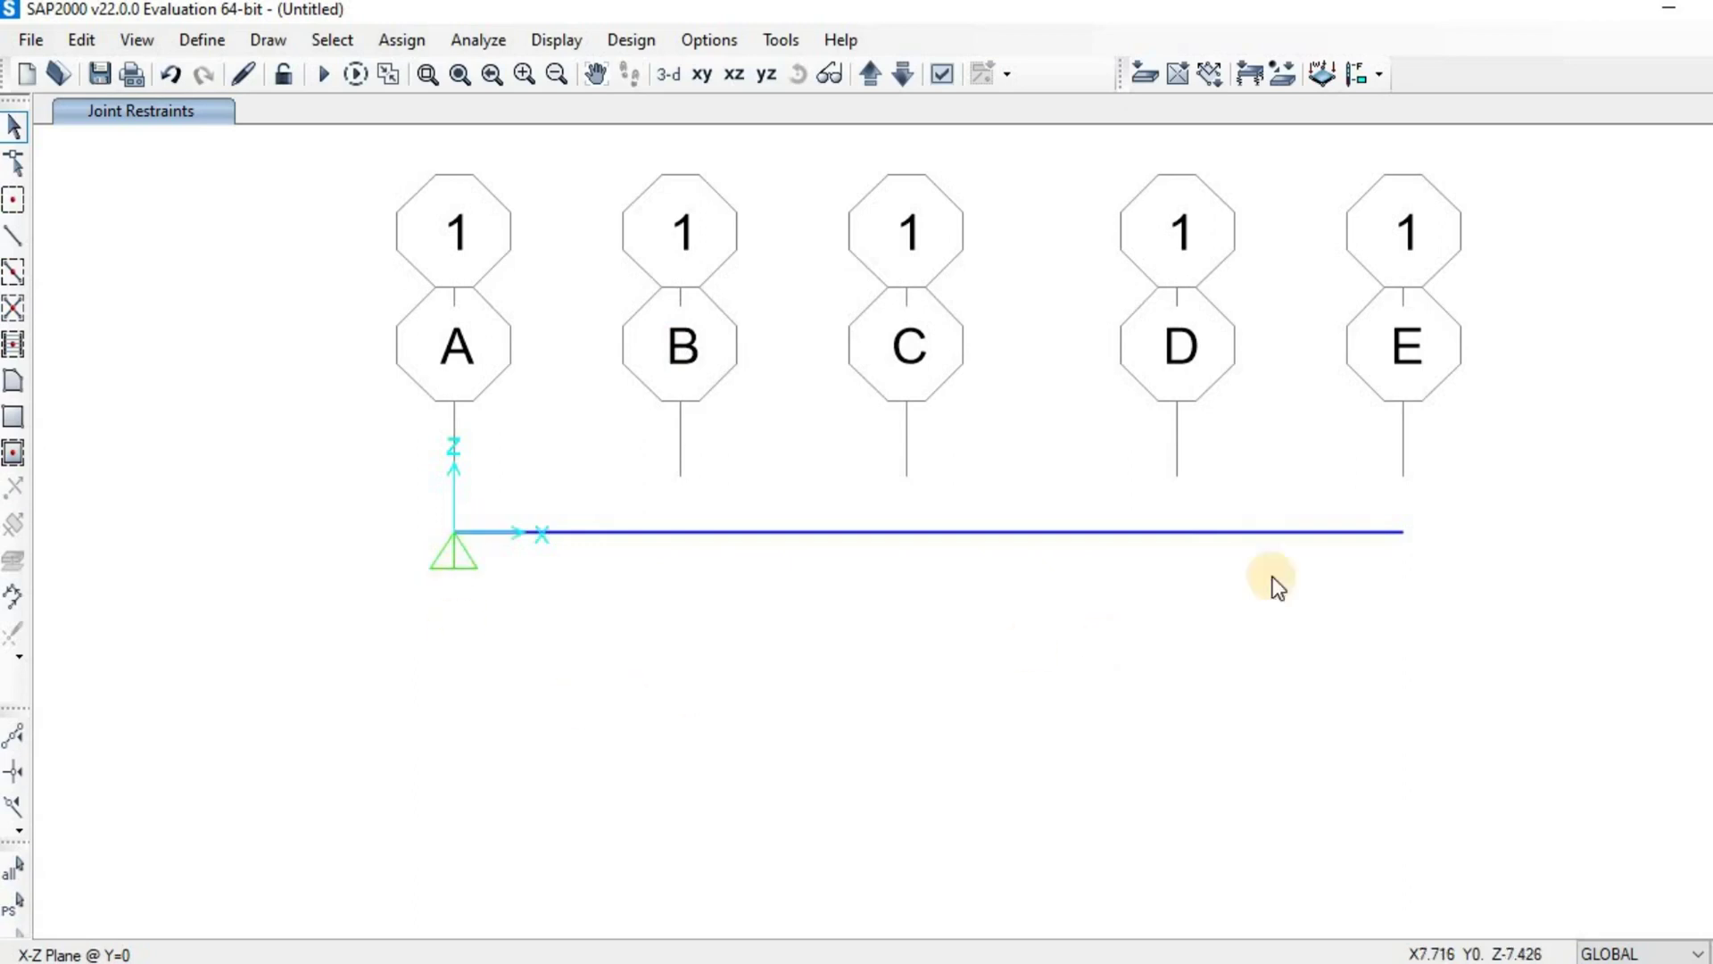
Assign a roller restraint (translation 3 only) to the joint at grid E
left_click(1404, 537)
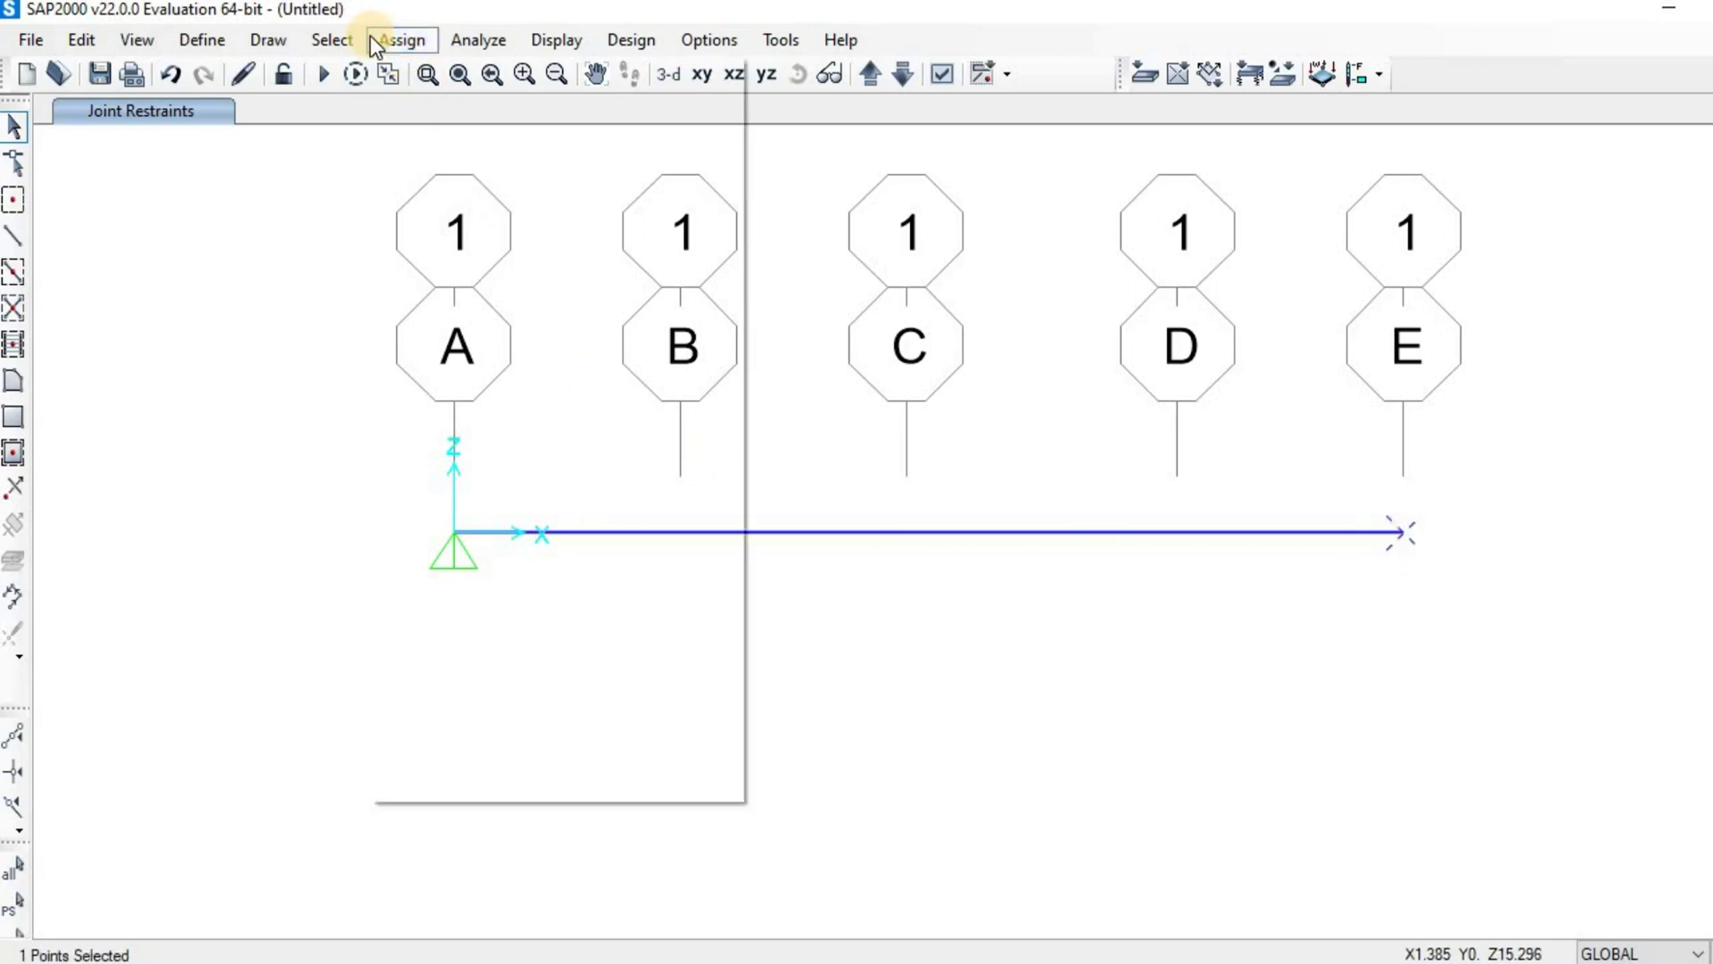
left_click(399, 41)
mouse_move(670, 107)
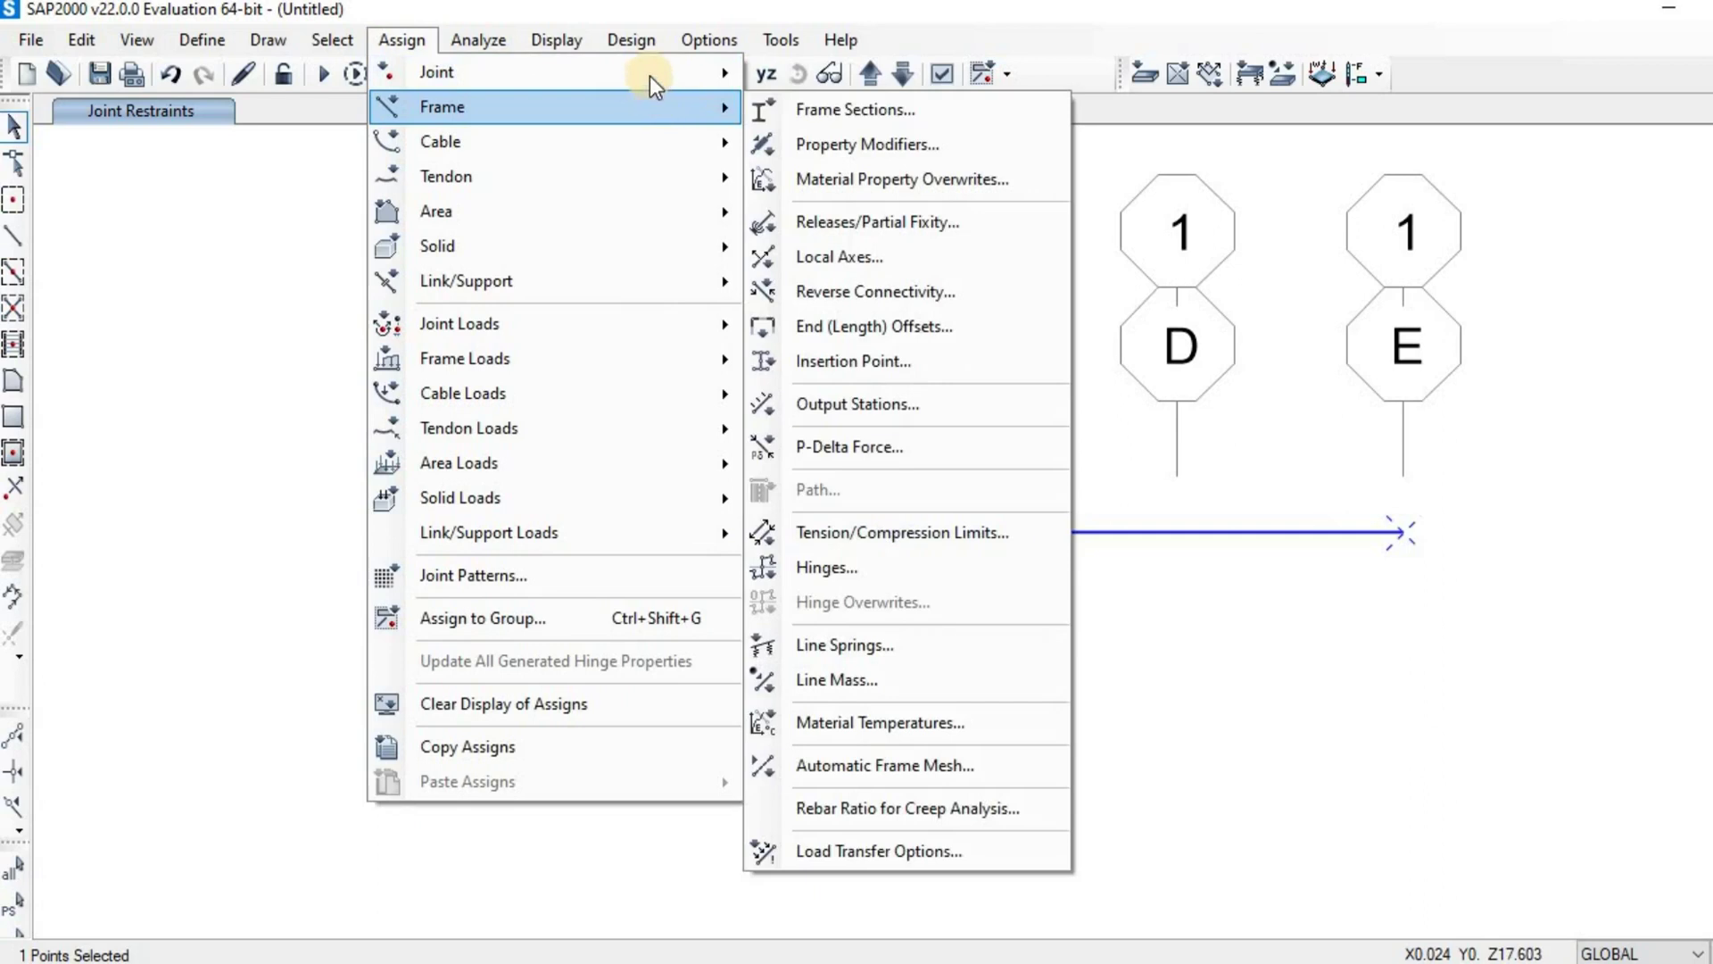
mouse_move(652, 76)
left_click(796, 88)
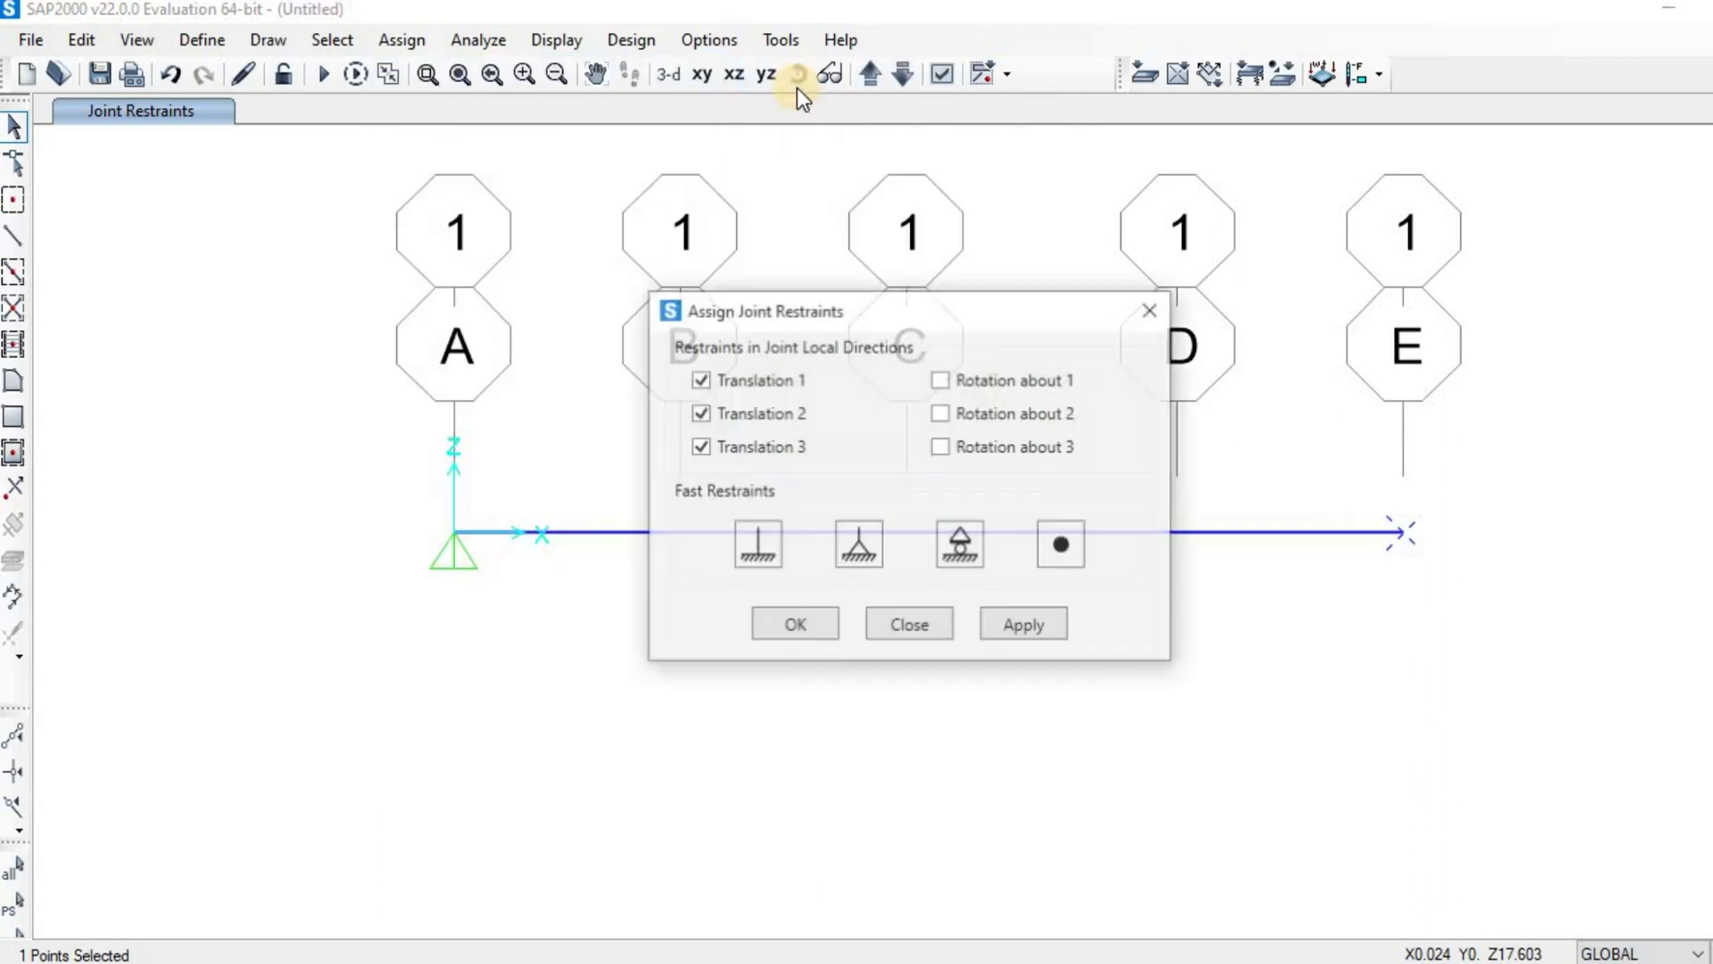
left_click(962, 547)
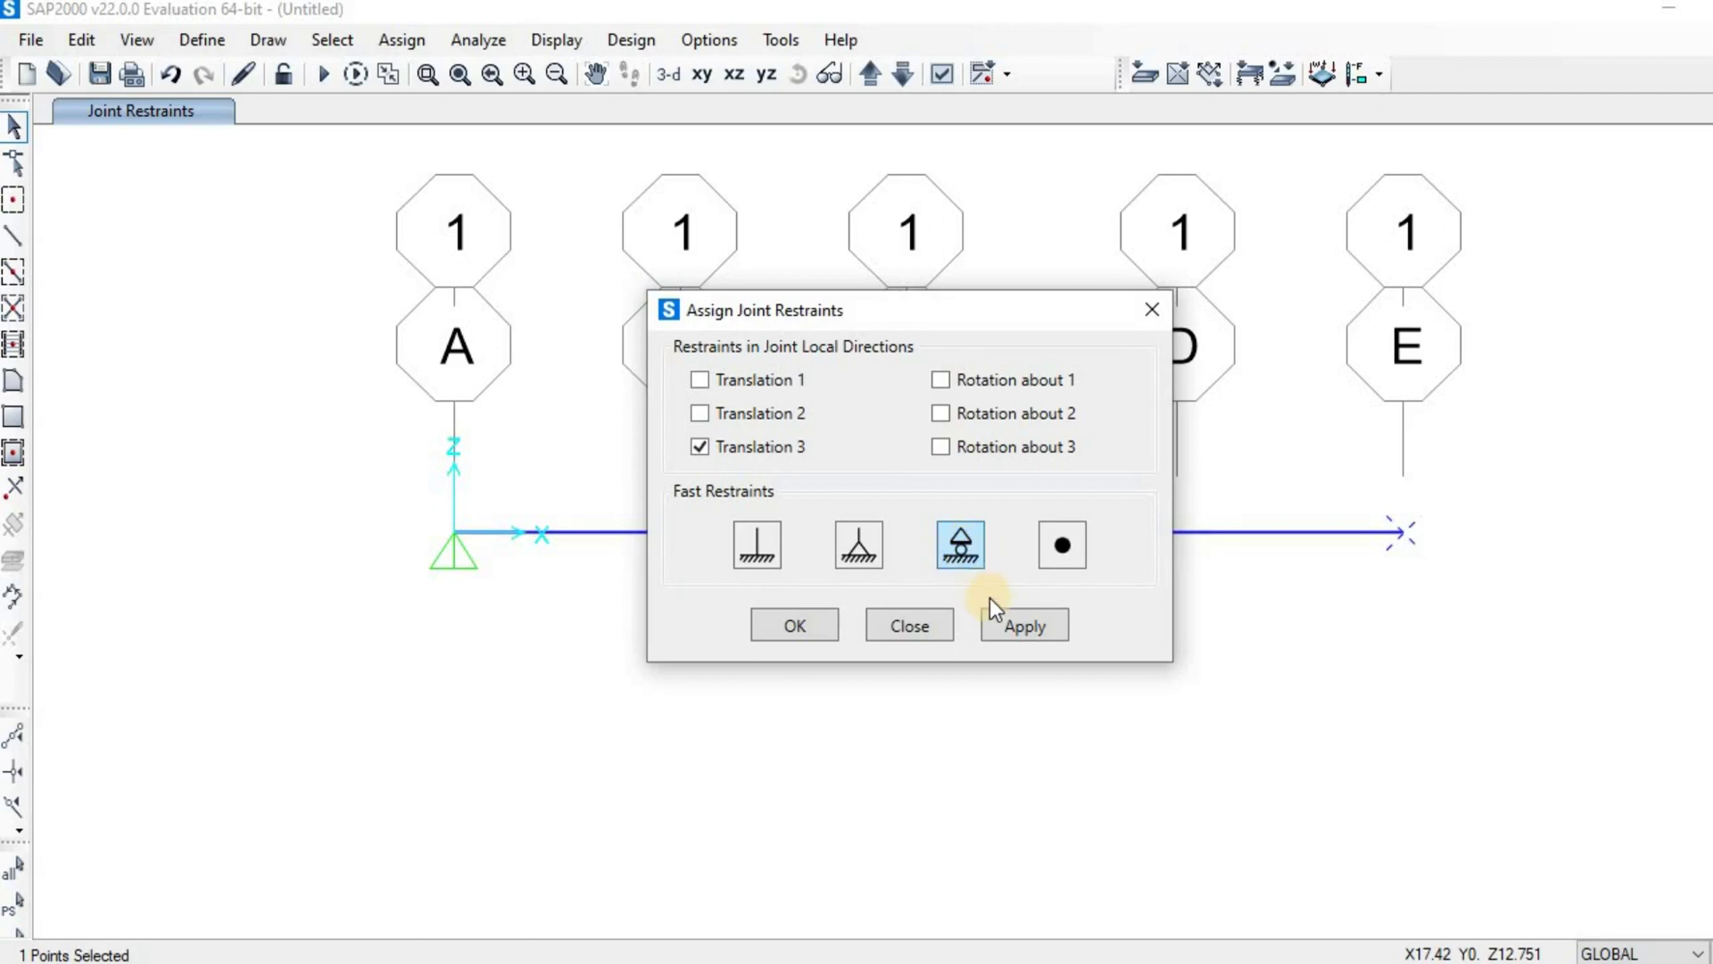
left_click(1018, 626)
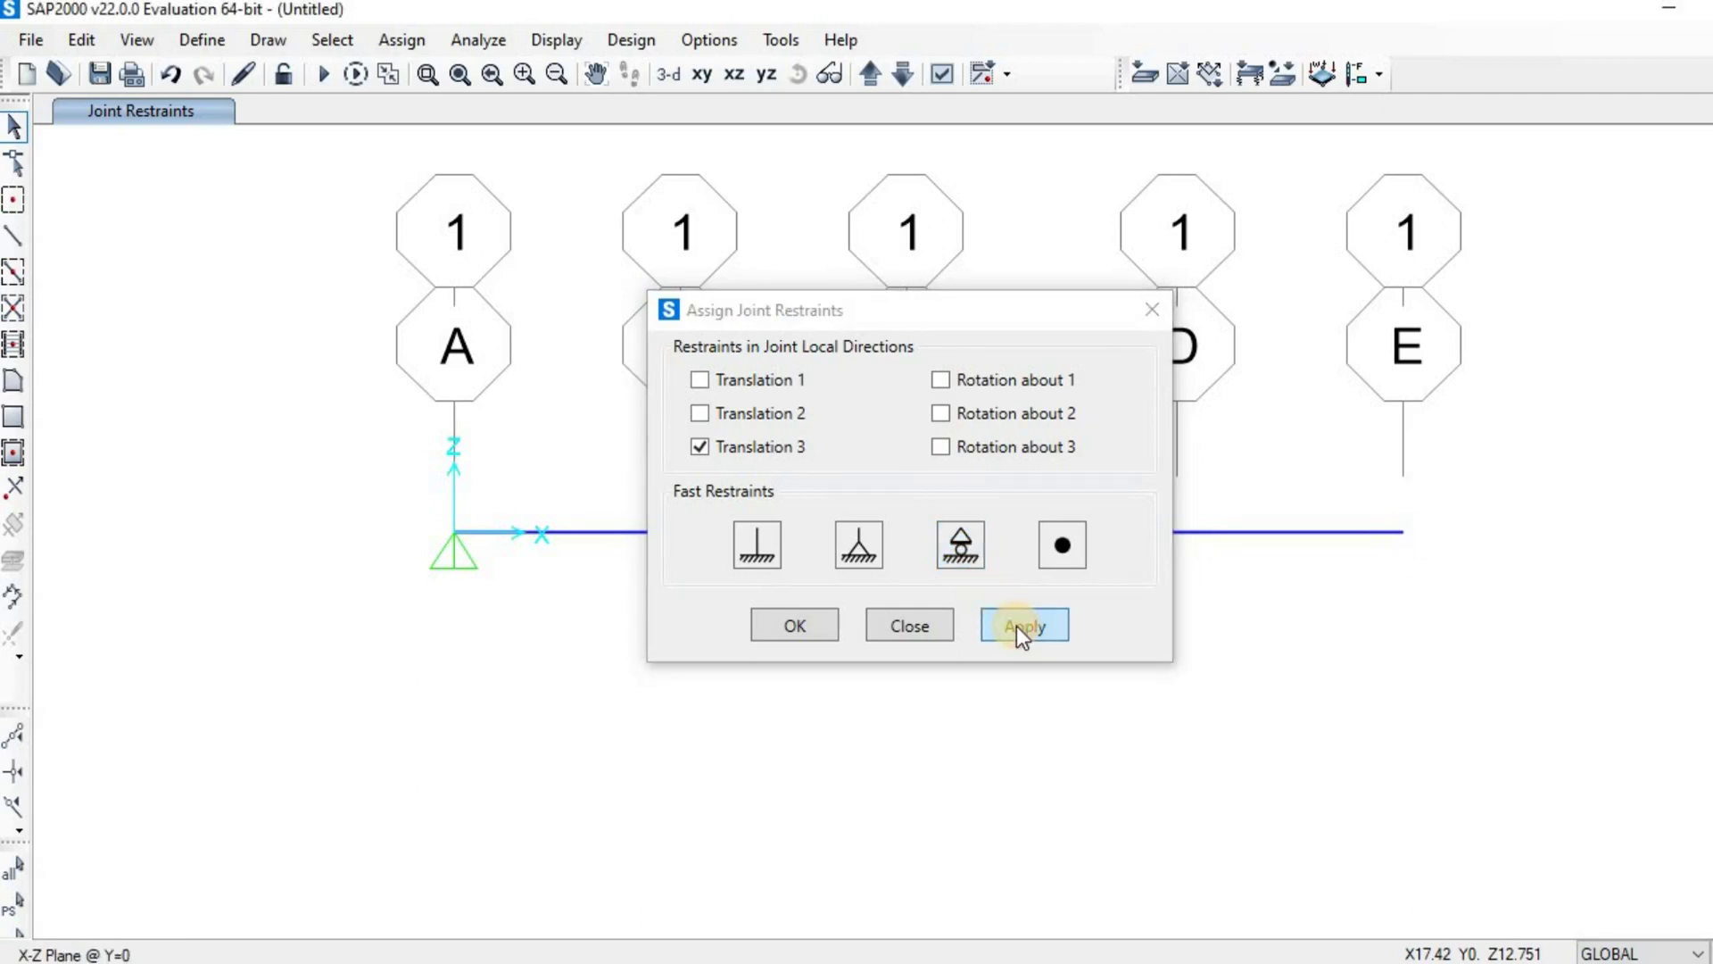
left_click(788, 626)
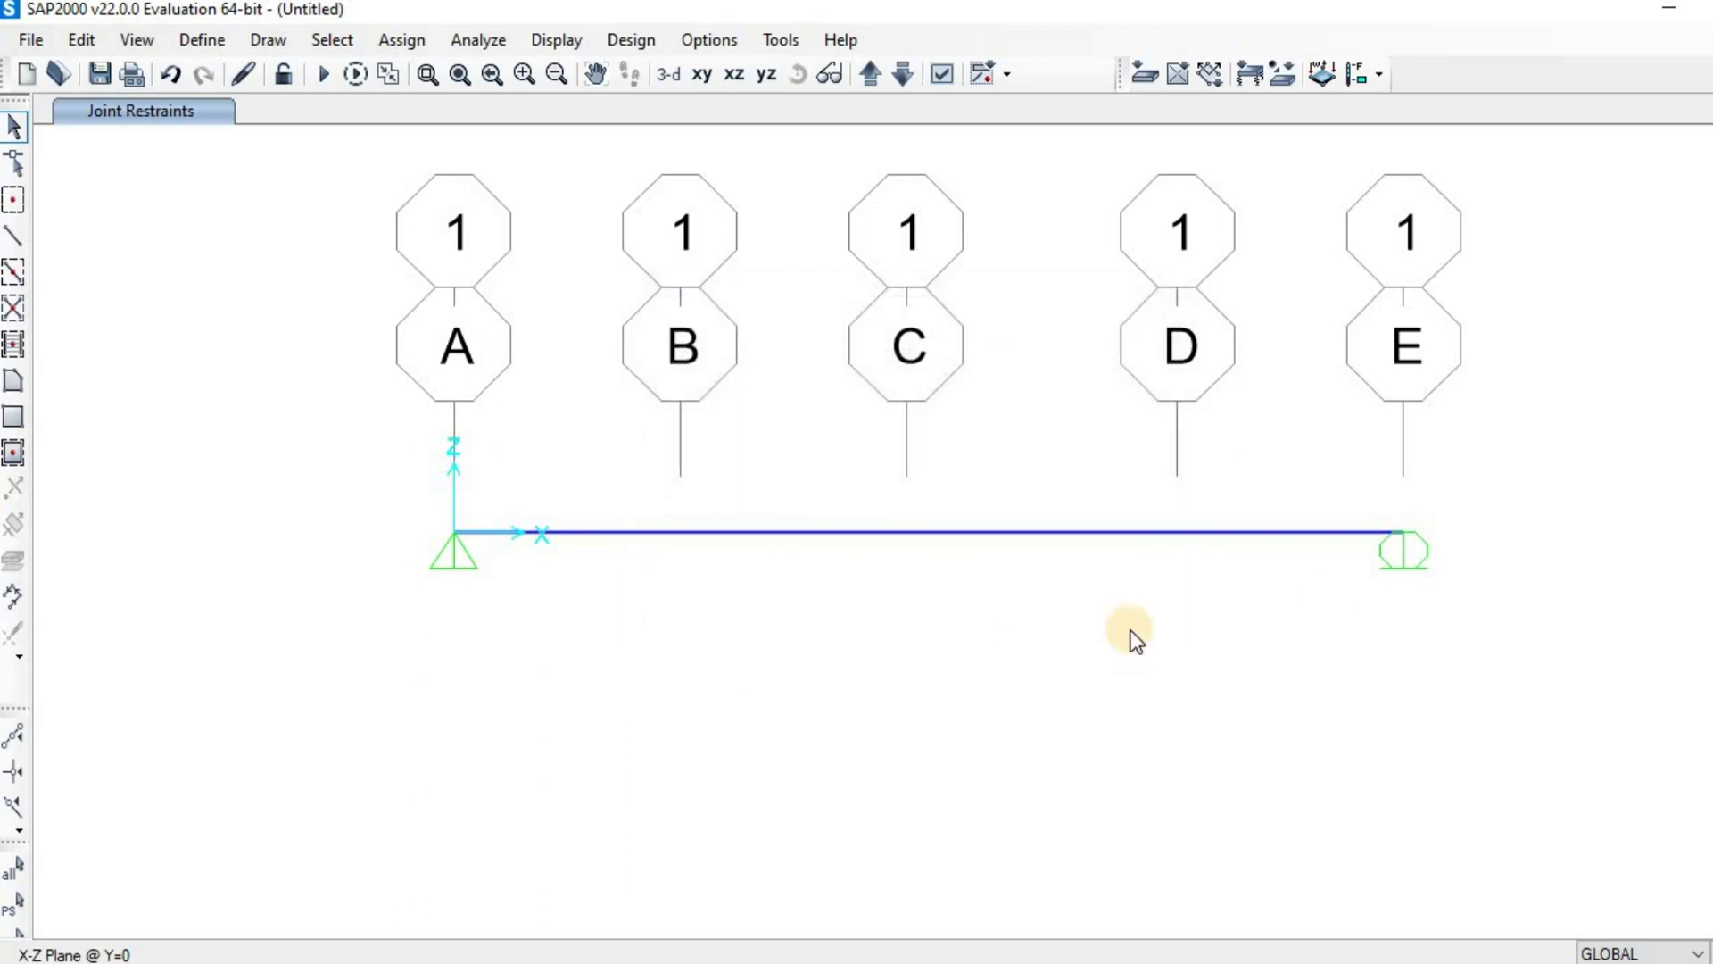